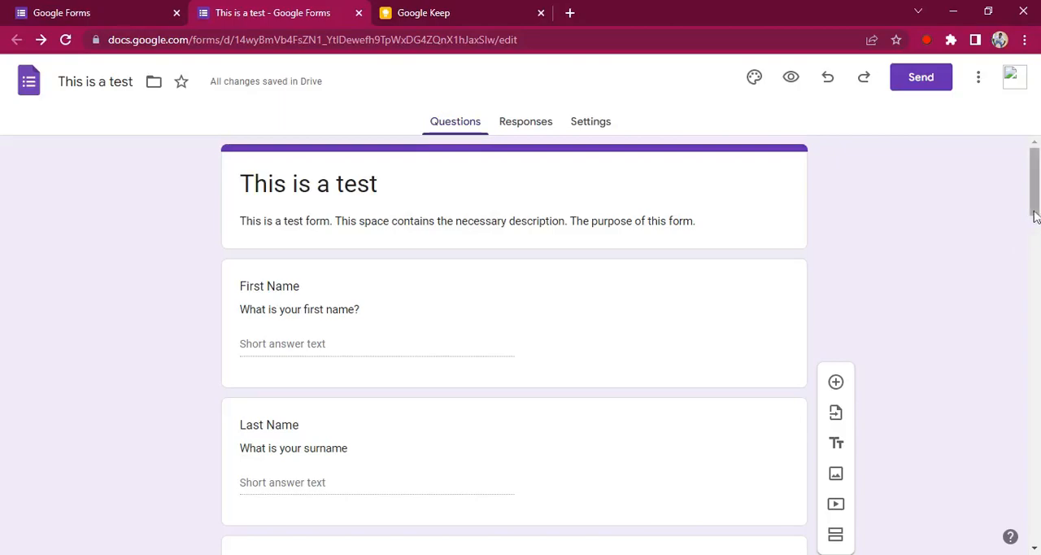
Step: Add response validation to the First Name question and set its validation type to Text
drag(1036, 228, 1036, 246)
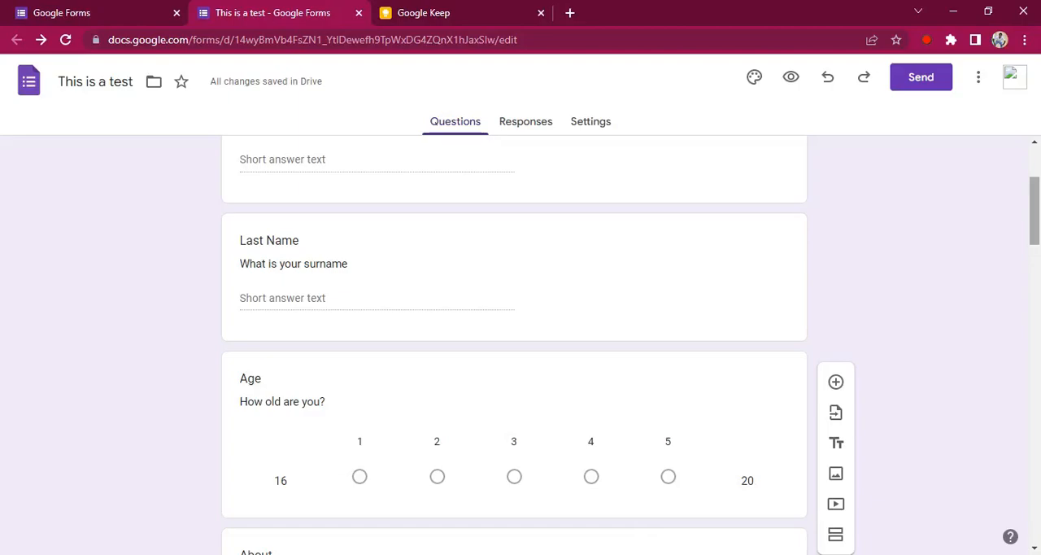
scroll(514, 341, up, 3)
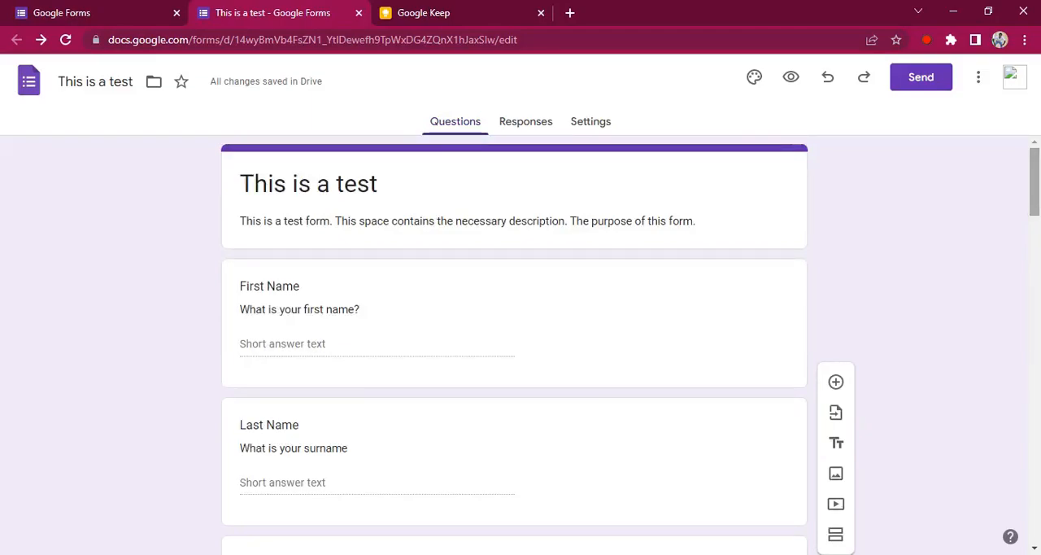
scroll(175, 267, down, 1)
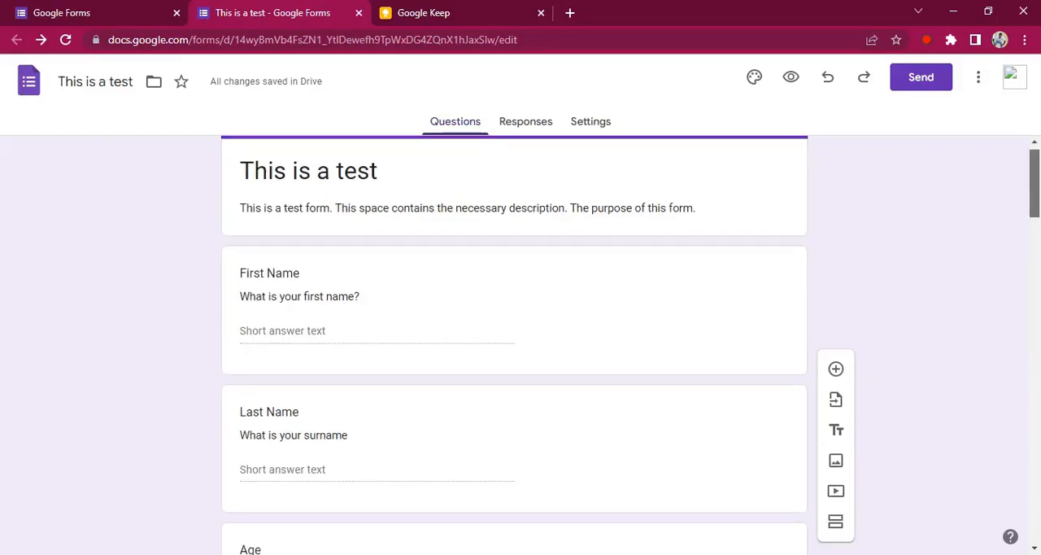
click(517, 246)
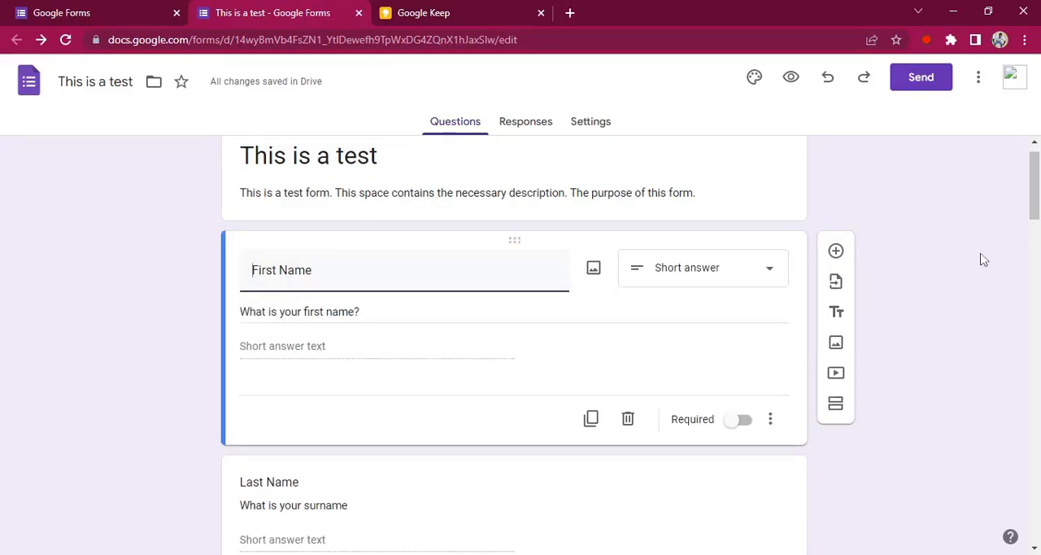
scroll(1039, 219, down, 2)
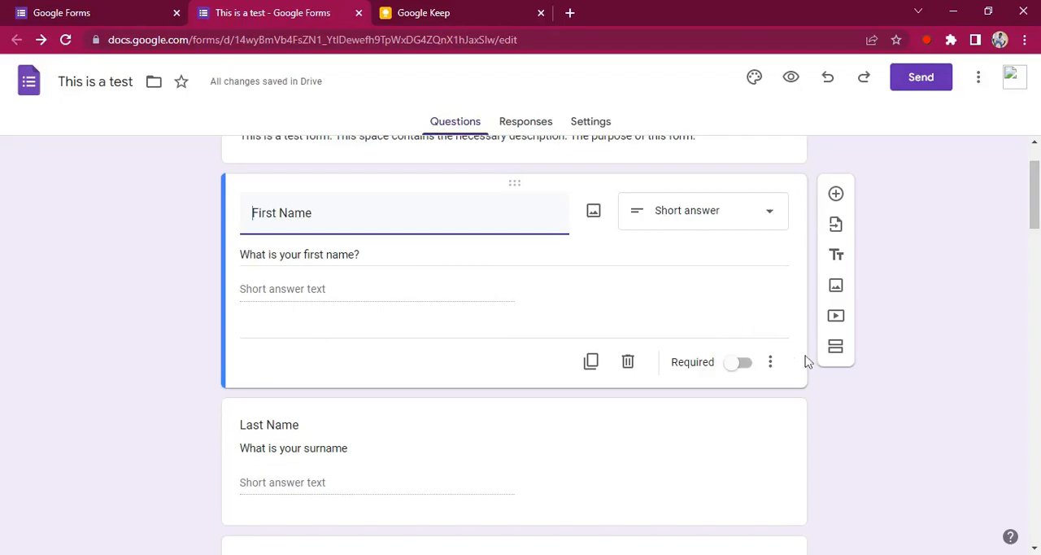
click(772, 366)
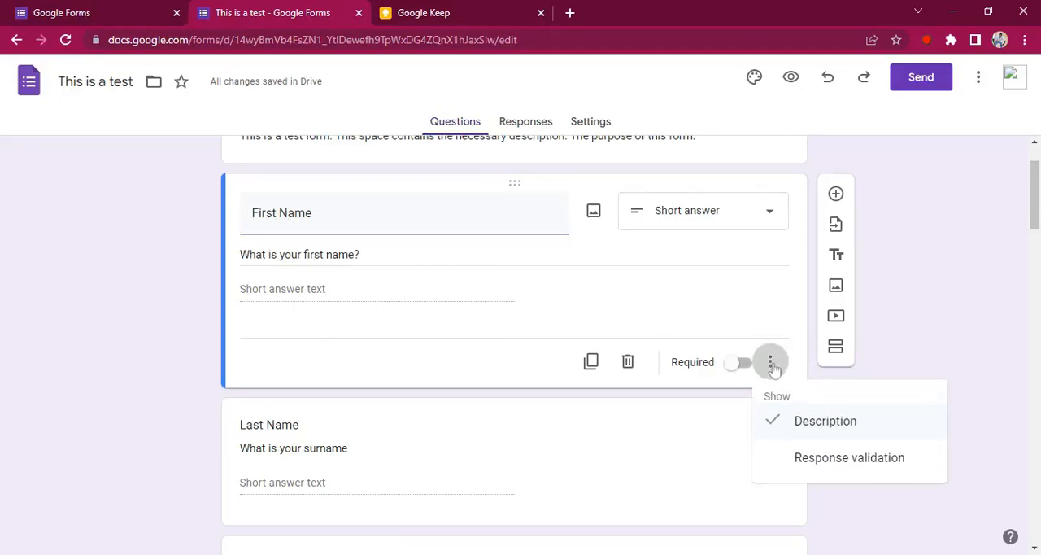
click(804, 459)
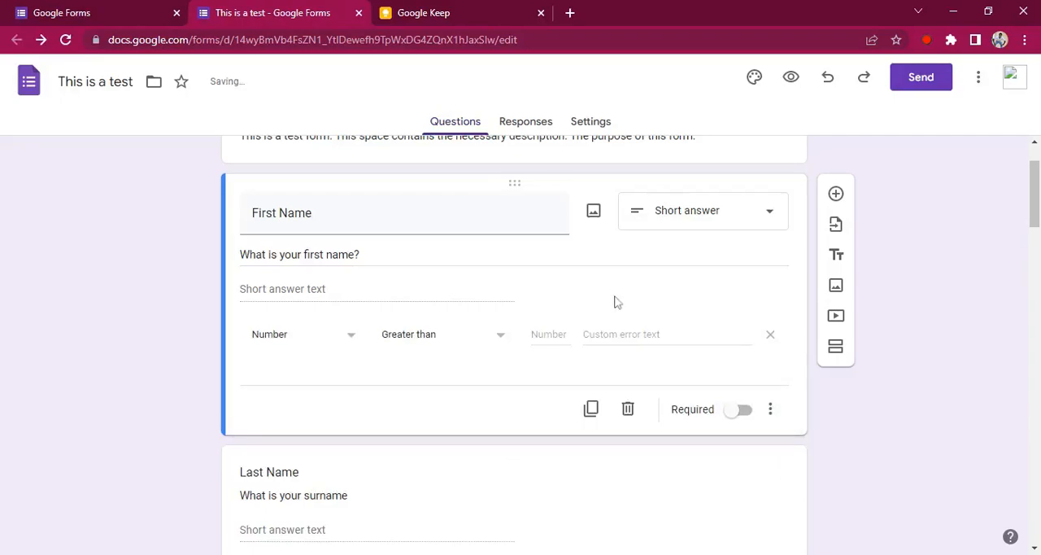
click(306, 340)
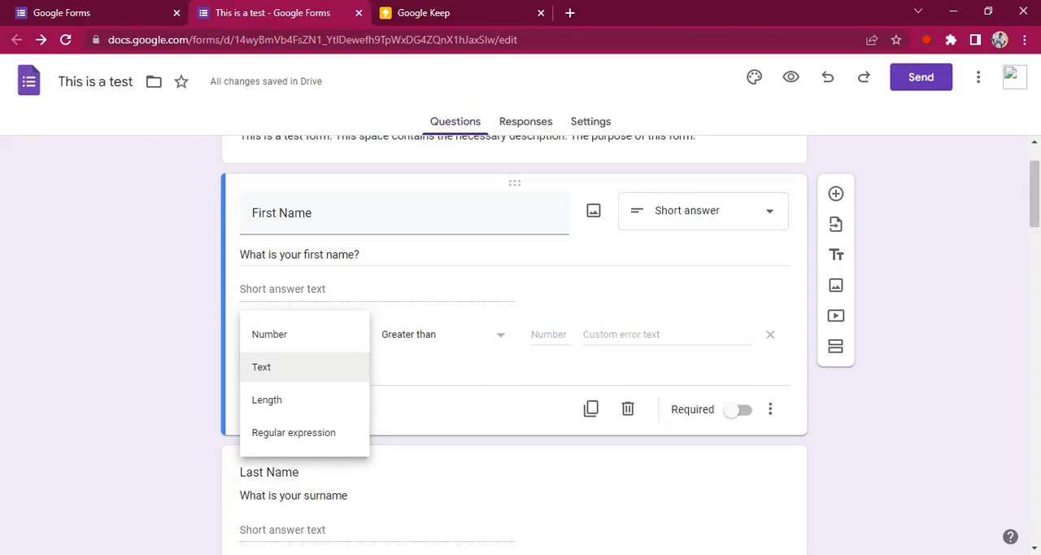
click(290, 371)
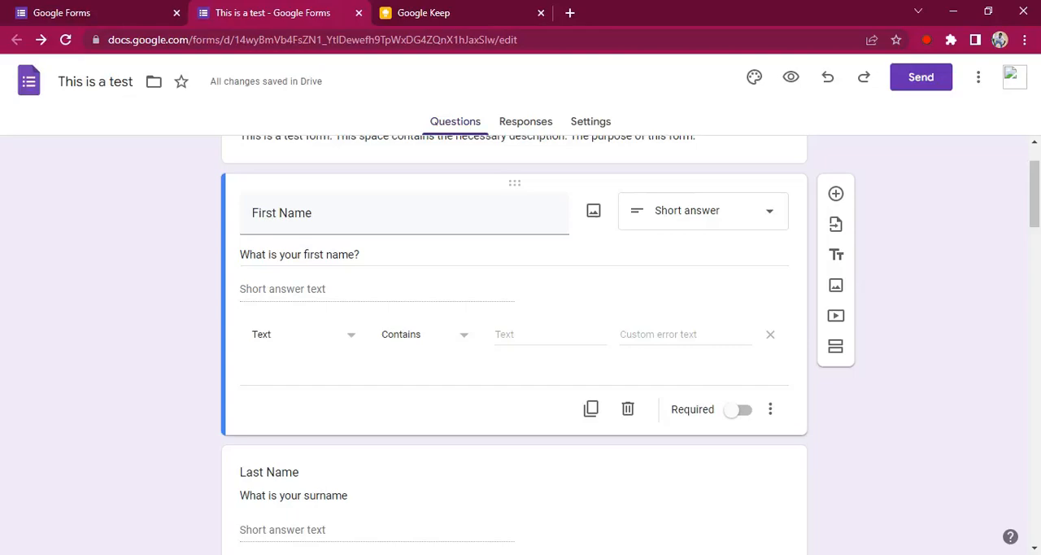
Step: Try the Email condition for the First Name question's text validation, and switch it back to Contains
click(511, 334)
text(o)
key(BackSpace)
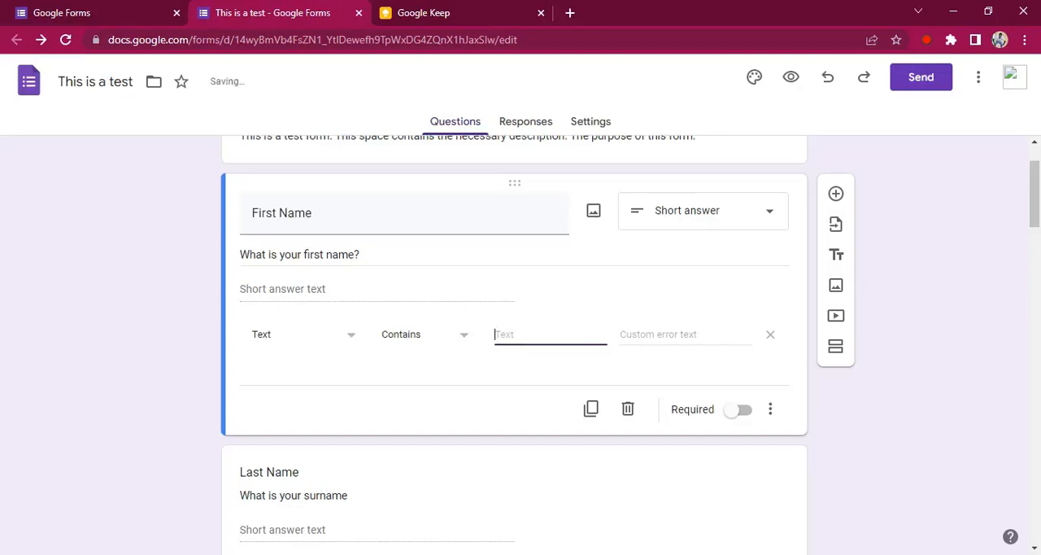
click(455, 345)
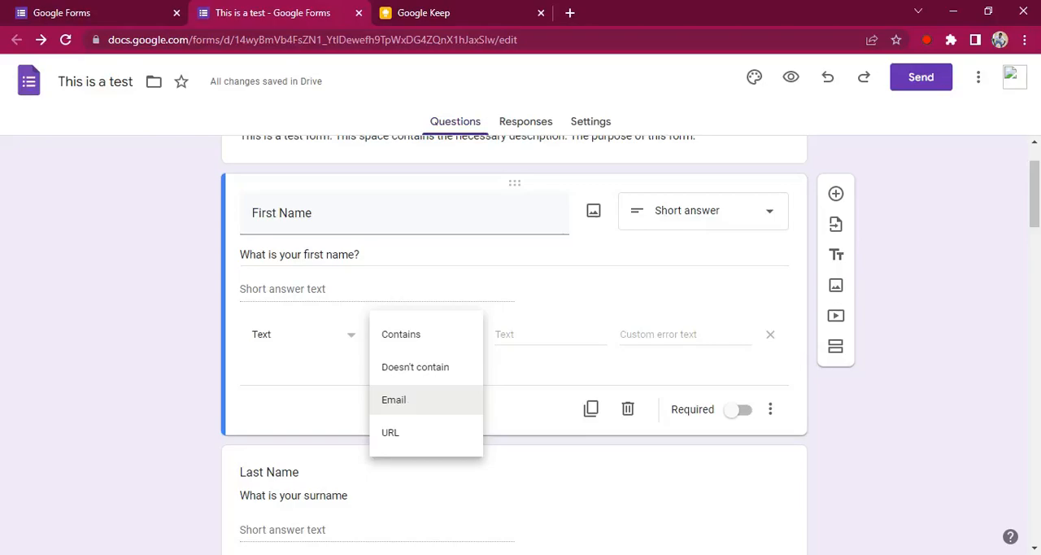
click(409, 409)
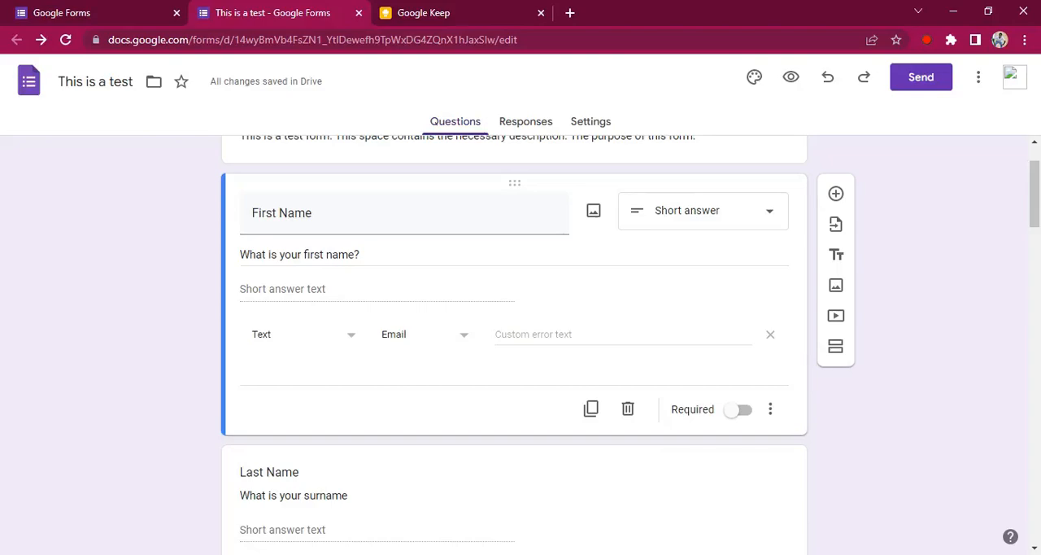
click(527, 334)
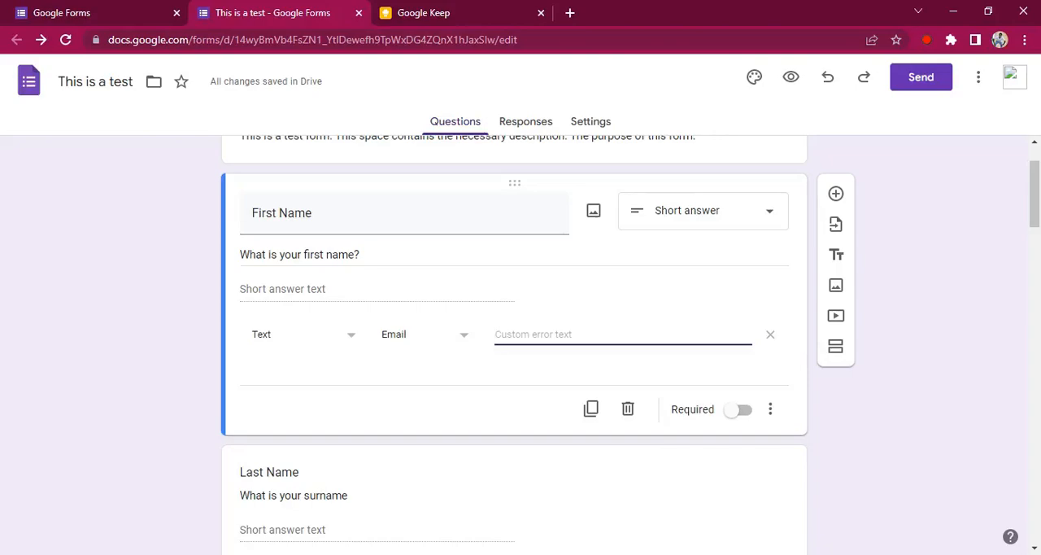
click(461, 340)
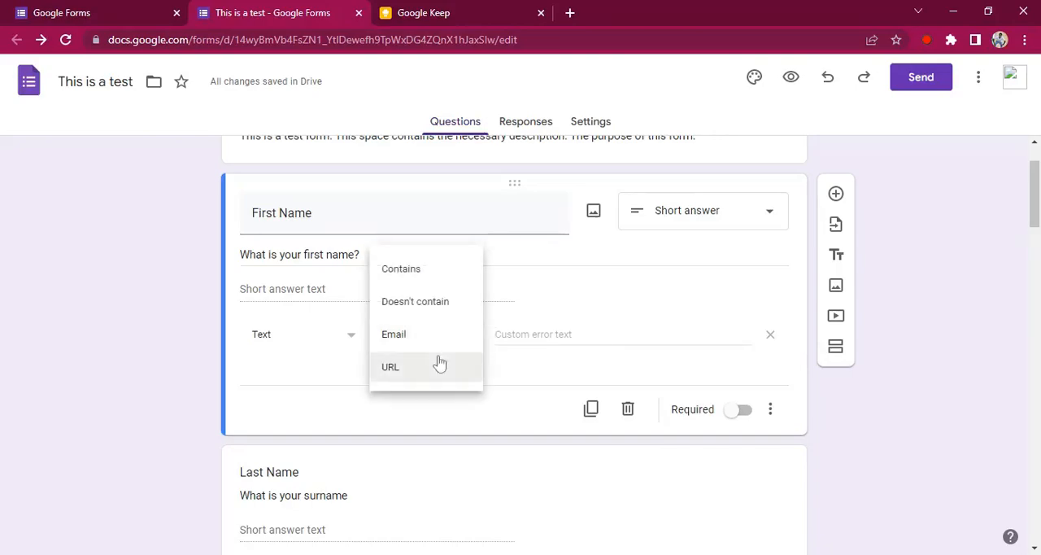
click(424, 279)
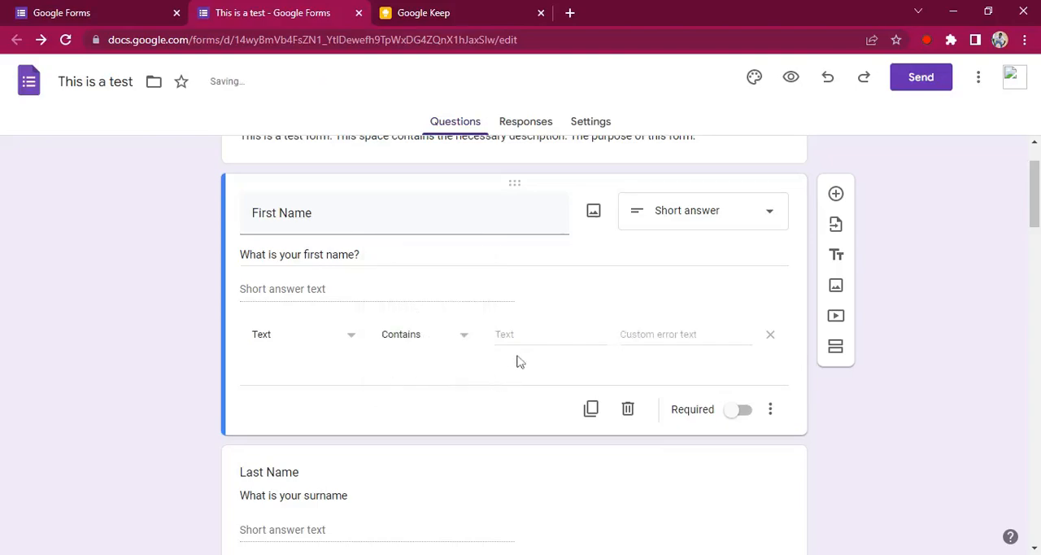
Step: Set the First Name validation's custom error text to "Please type in your first name!"
click(662, 335)
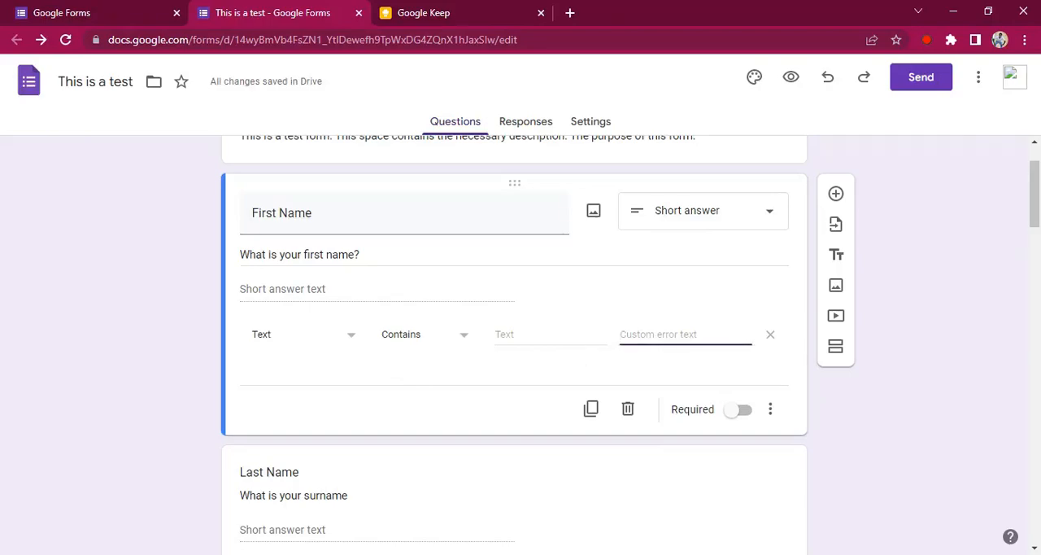
text(plea)
key(BackSpace)
key(BackSpace)
key(BackSpace)
key(BackSpace)
text(Please type in your first)
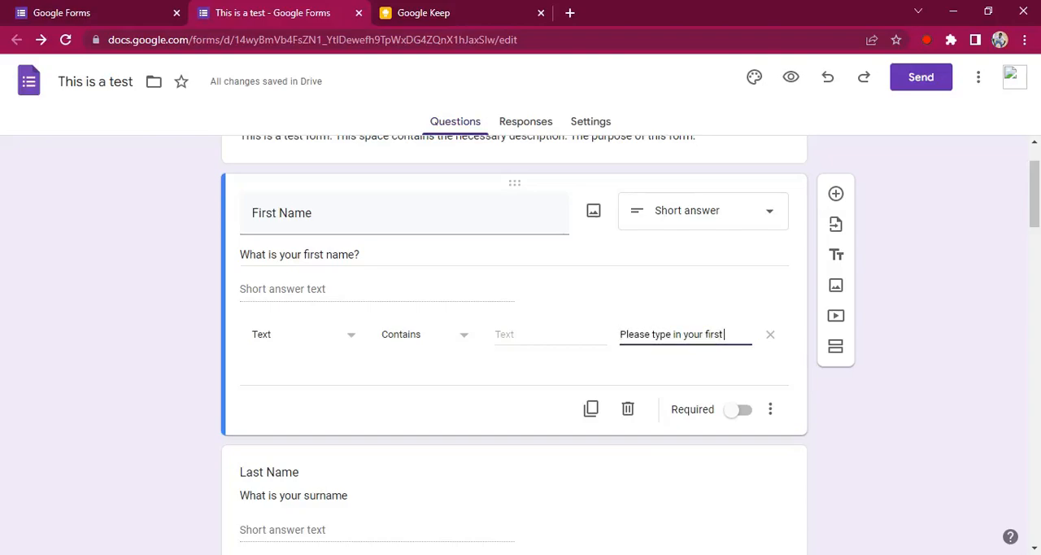
text( name)
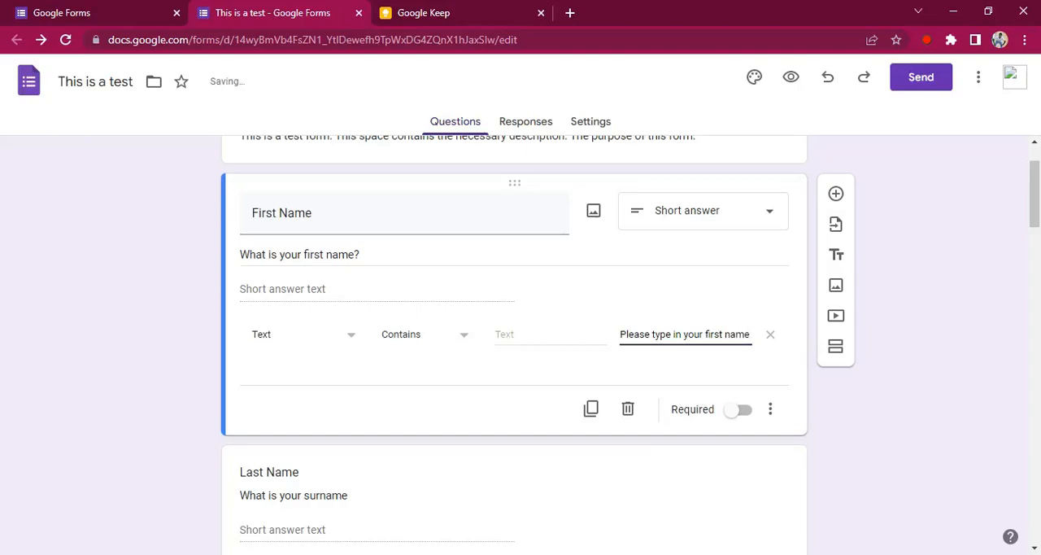
text(.!)
click(938, 333)
Step: Add response validation to the Last Name question and set its validation type to Text
scroll(1038, 210, down, 1)
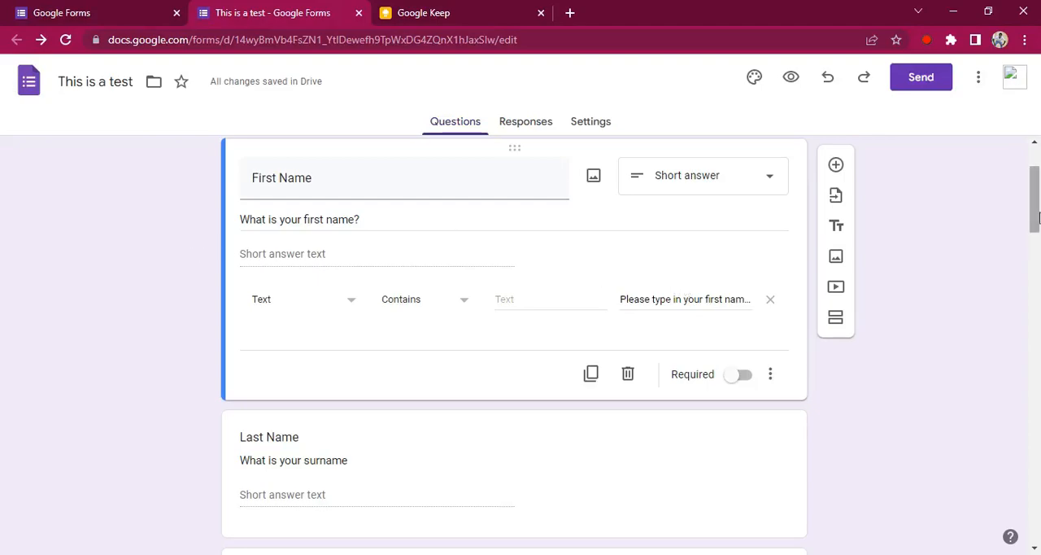
scroll(1035, 203, down, 2)
scroll(744, 281, down, 1)
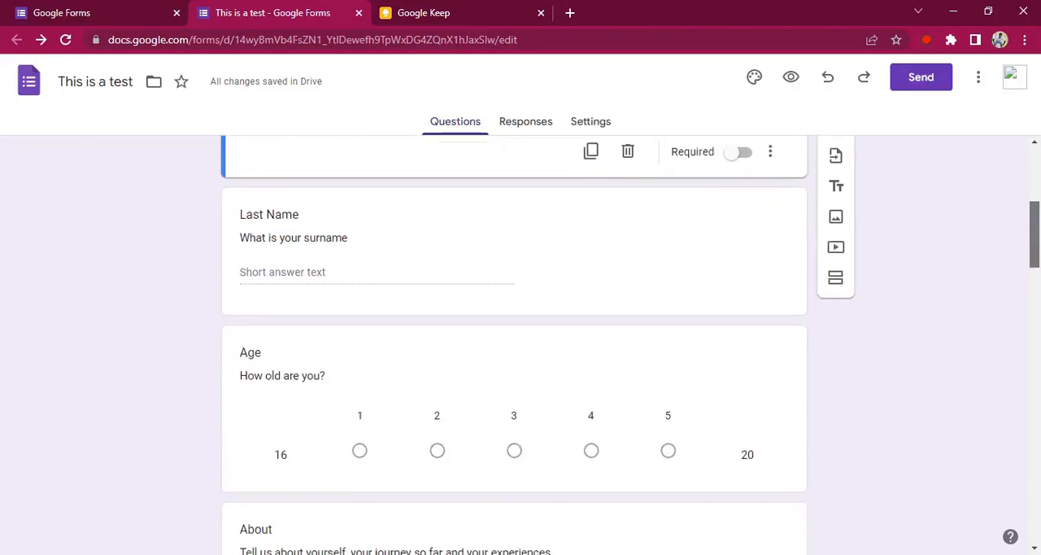
click(517, 195)
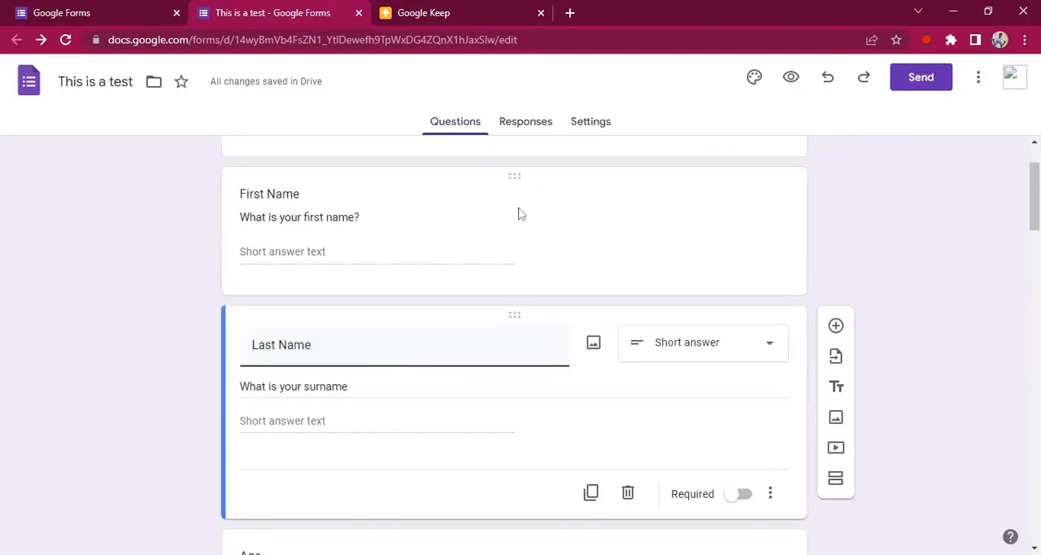
click(771, 493)
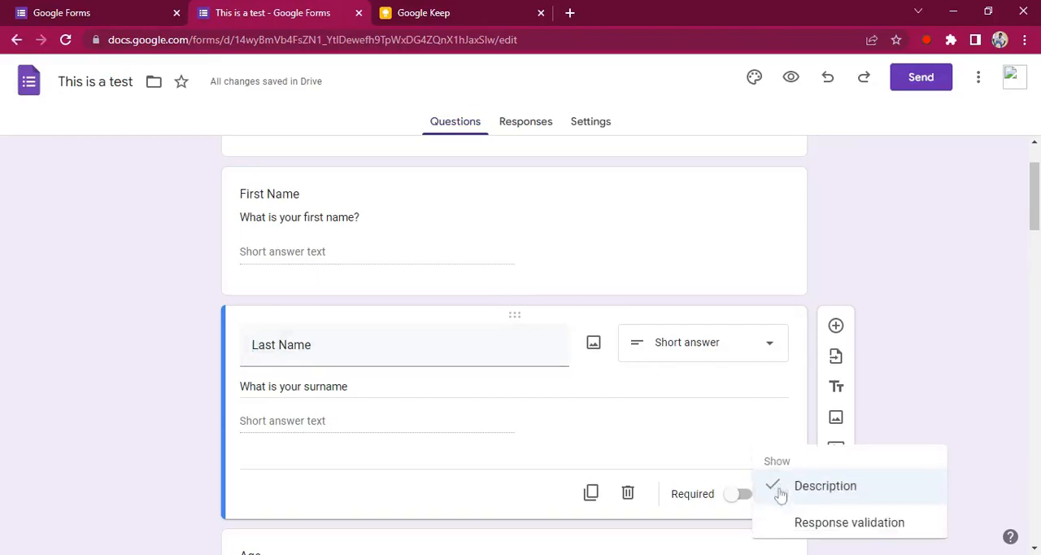
click(838, 518)
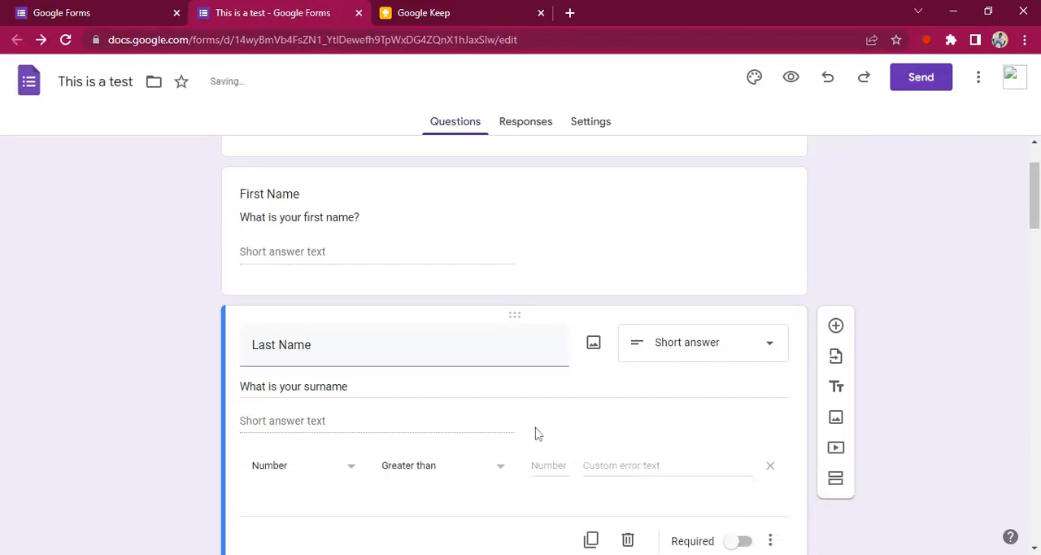
click(336, 471)
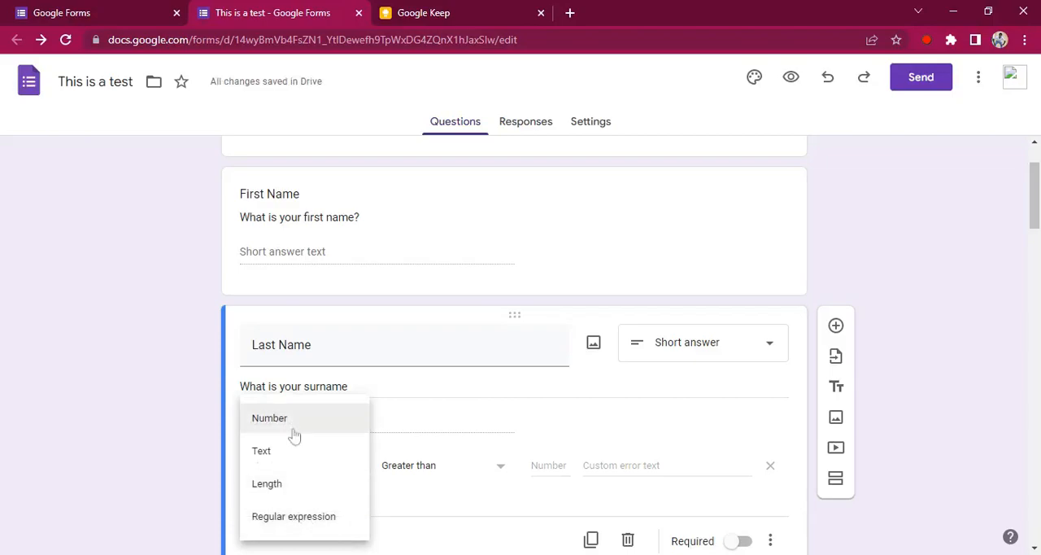
click(284, 461)
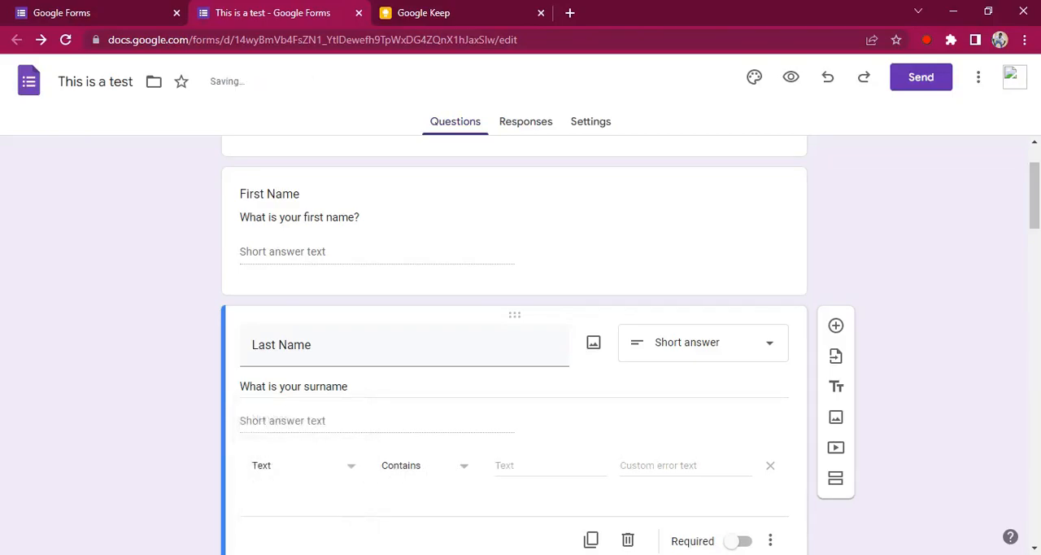
Step: Set the Last Name validation's custom error text to "Please type in your surname!!"
drag(1038, 221, 1039, 242)
click(659, 417)
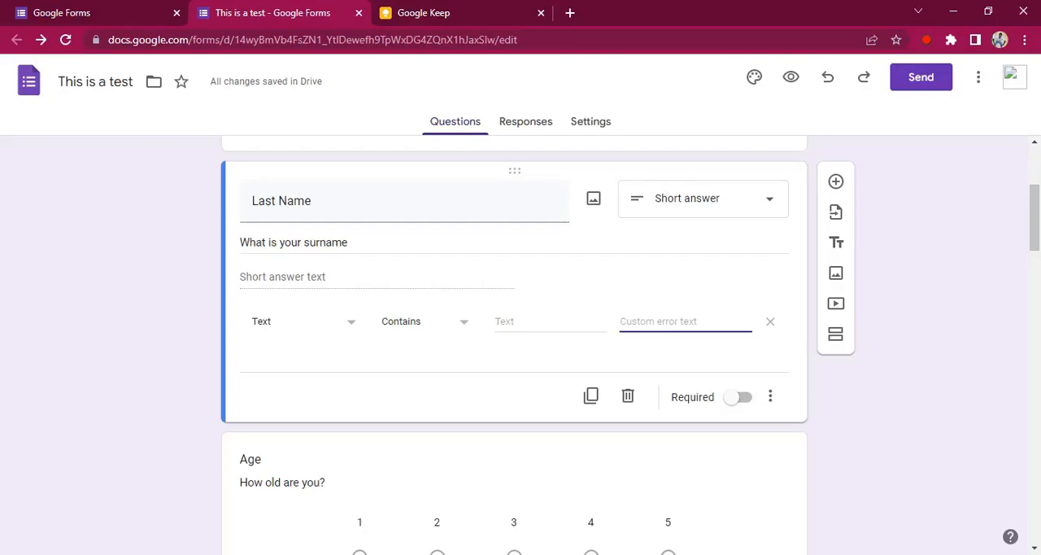
text(Please ty)
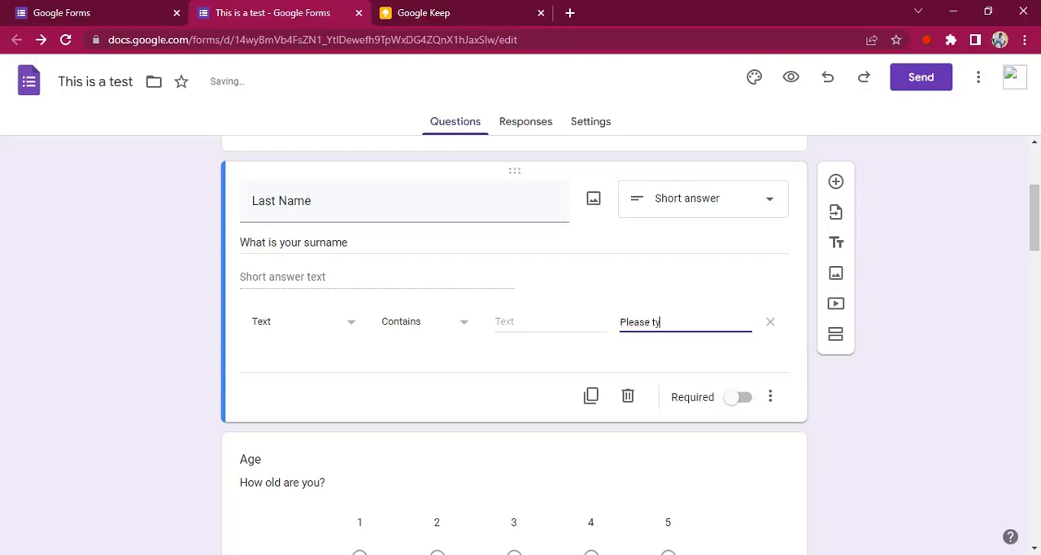
text(pe in you)
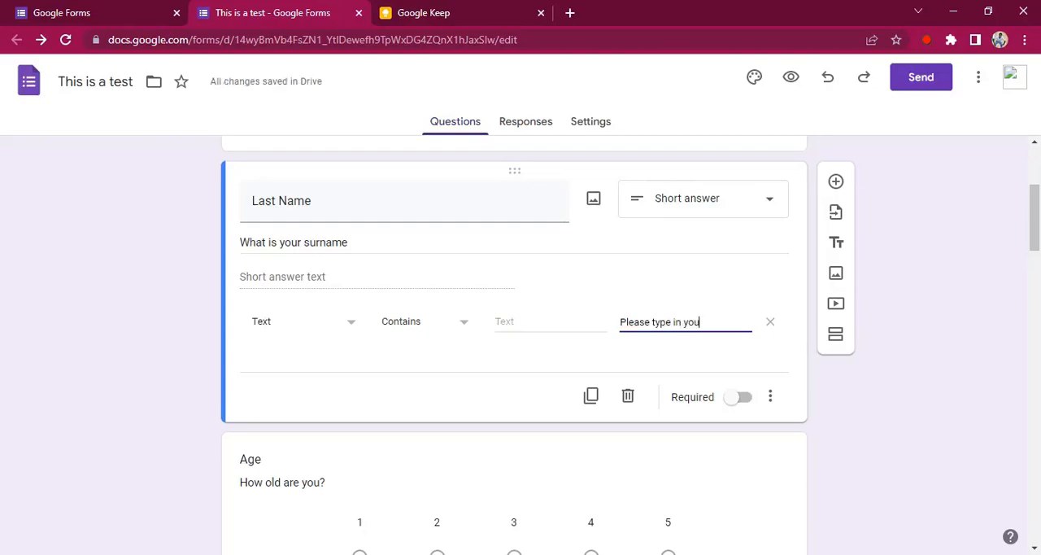
text(r surname!!)
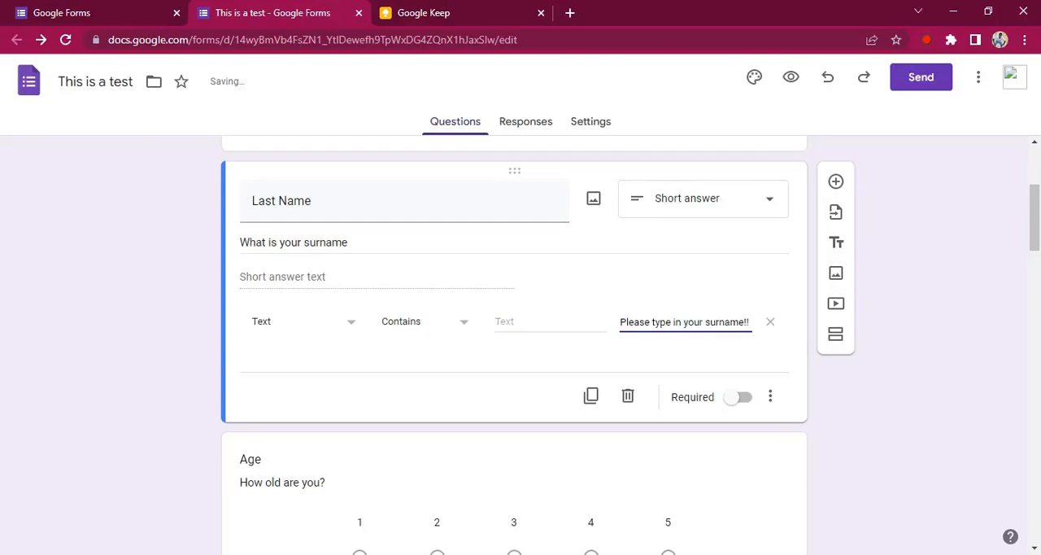
click(852, 390)
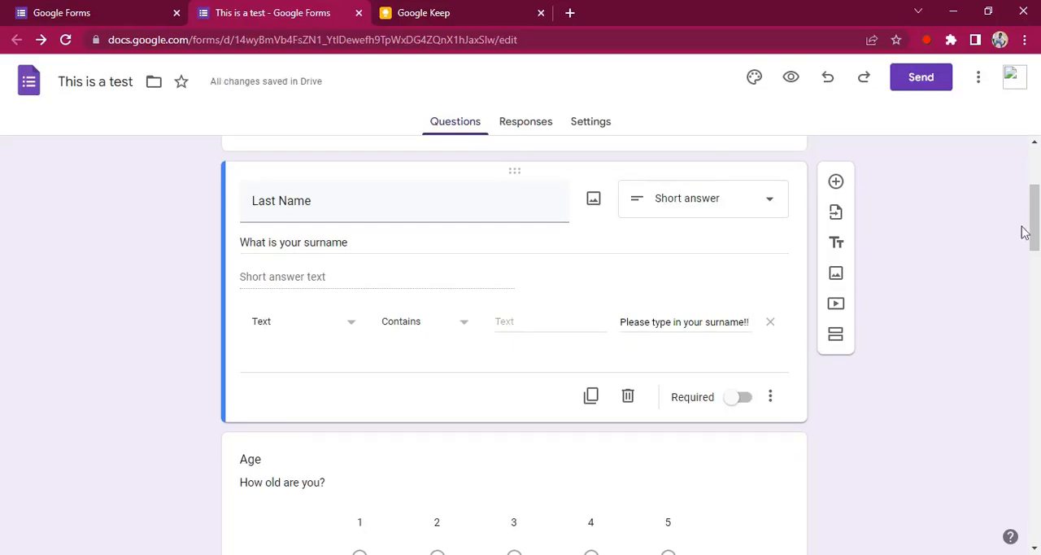
Step: Examine the additional options offered for the Gender multiple-choice question, and look through the remaining questions to the form's end
drag(1037, 226, 1035, 271)
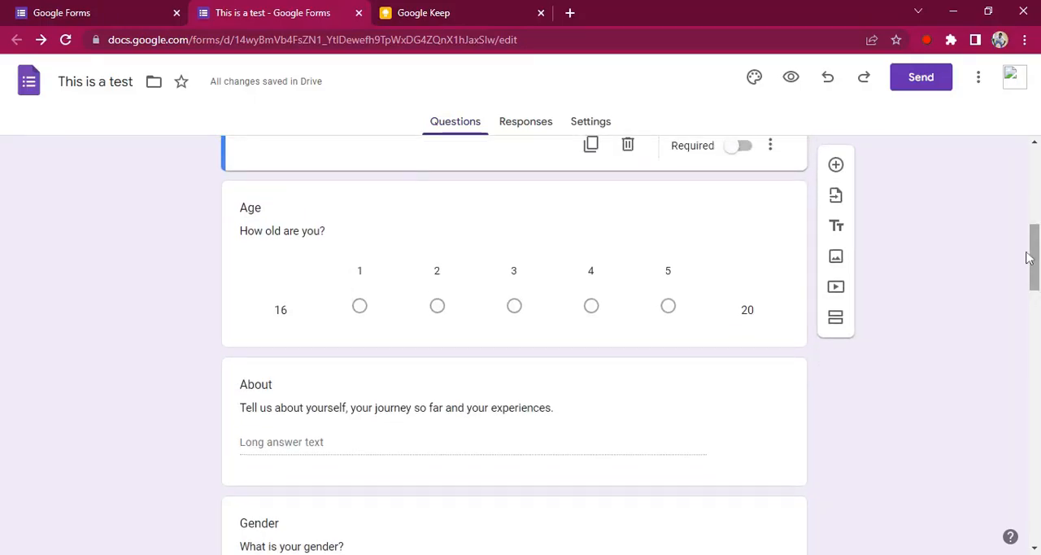
drag(1037, 257, 1037, 308)
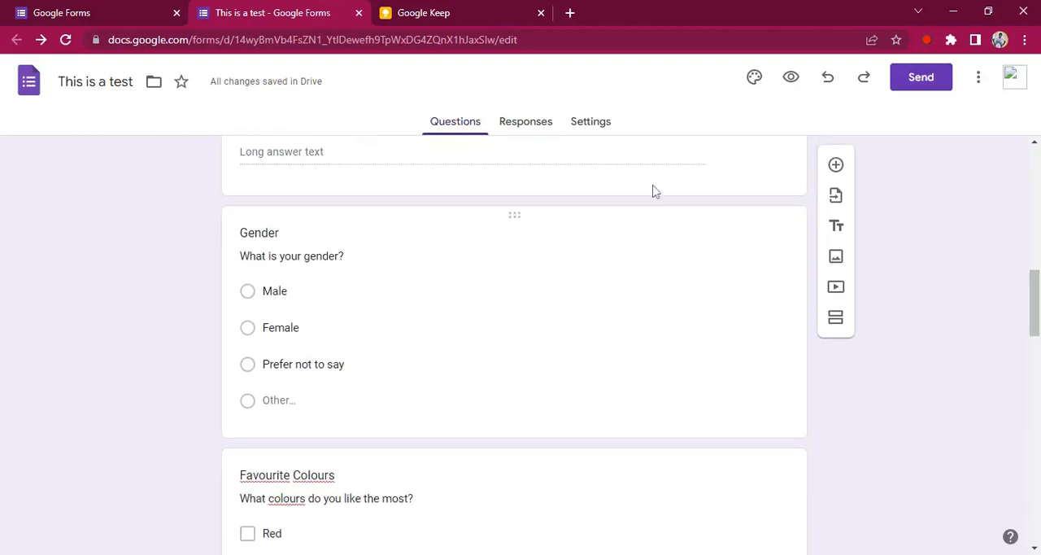
click(635, 215)
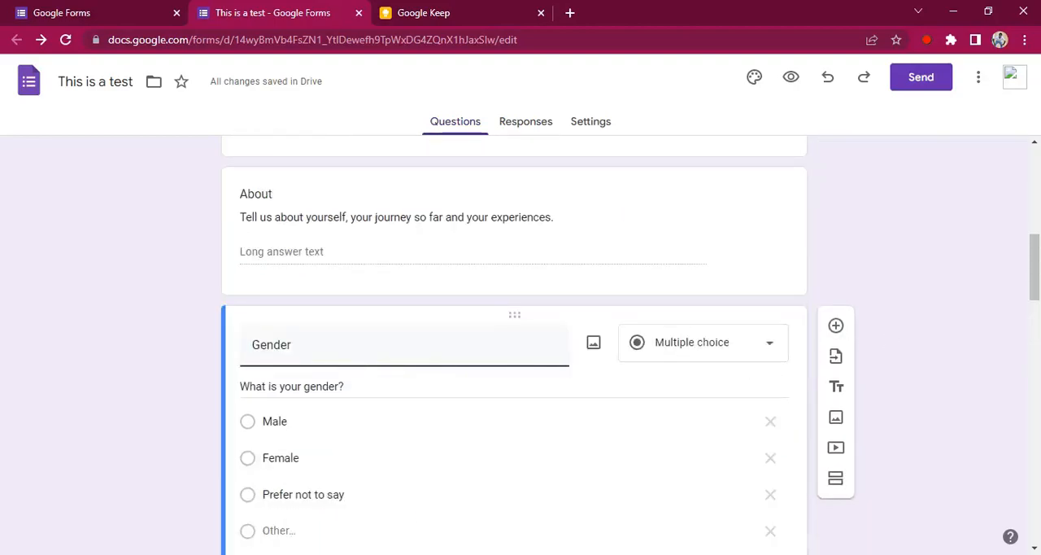
drag(1037, 271, 1036, 297)
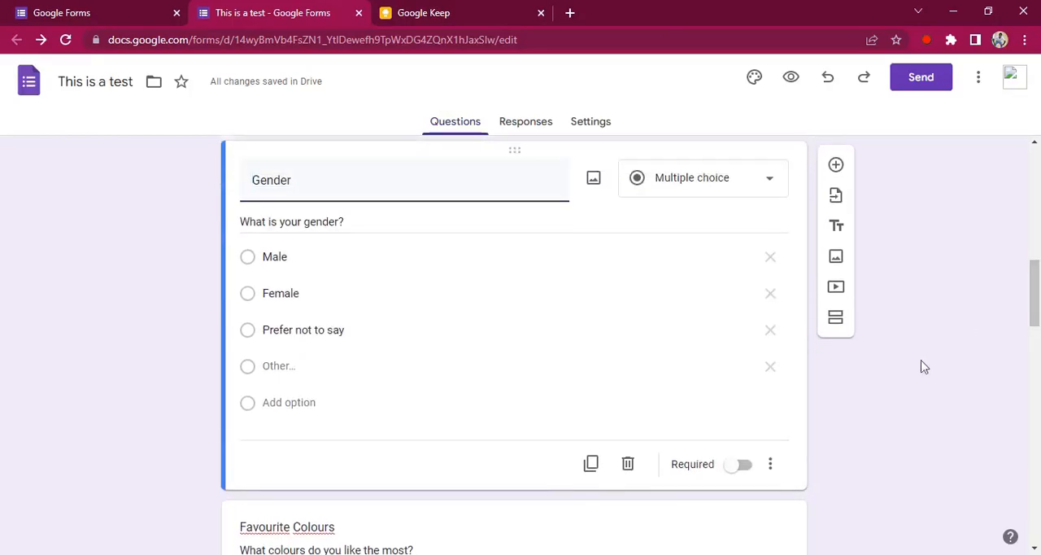
click(770, 464)
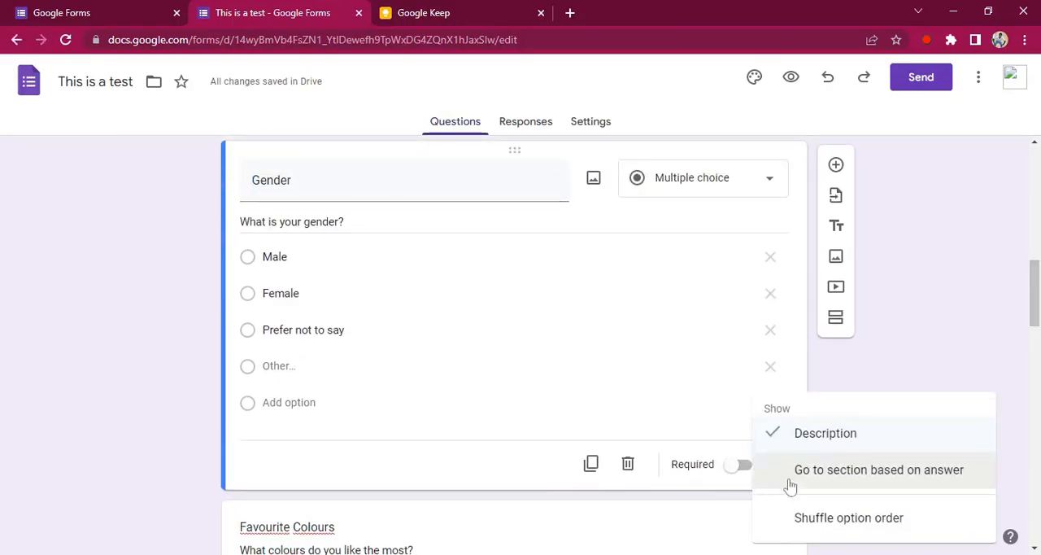
click(885, 377)
drag(1035, 309, 1027, 518)
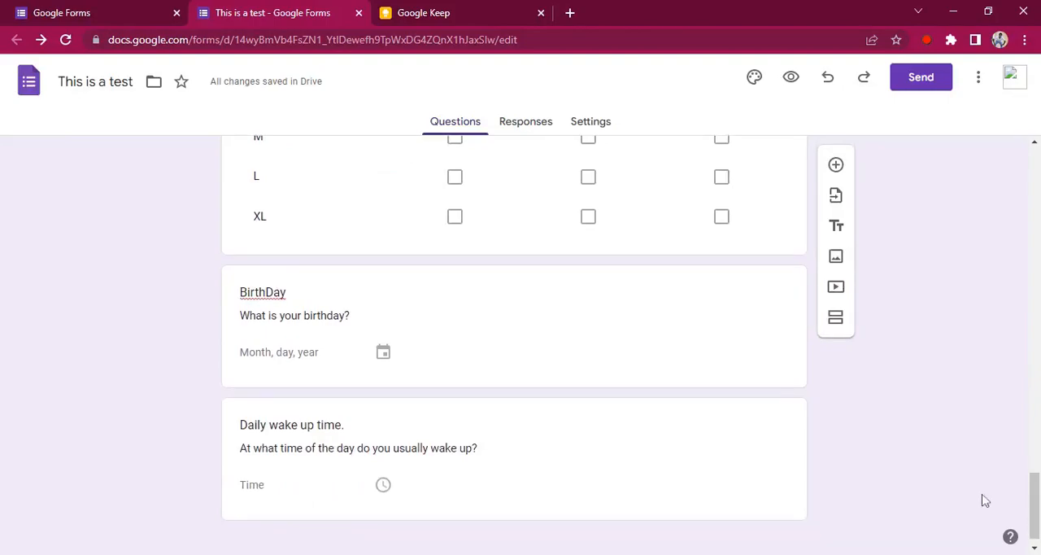
Step: Make the First Name question required
drag(1036, 502, 1037, 187)
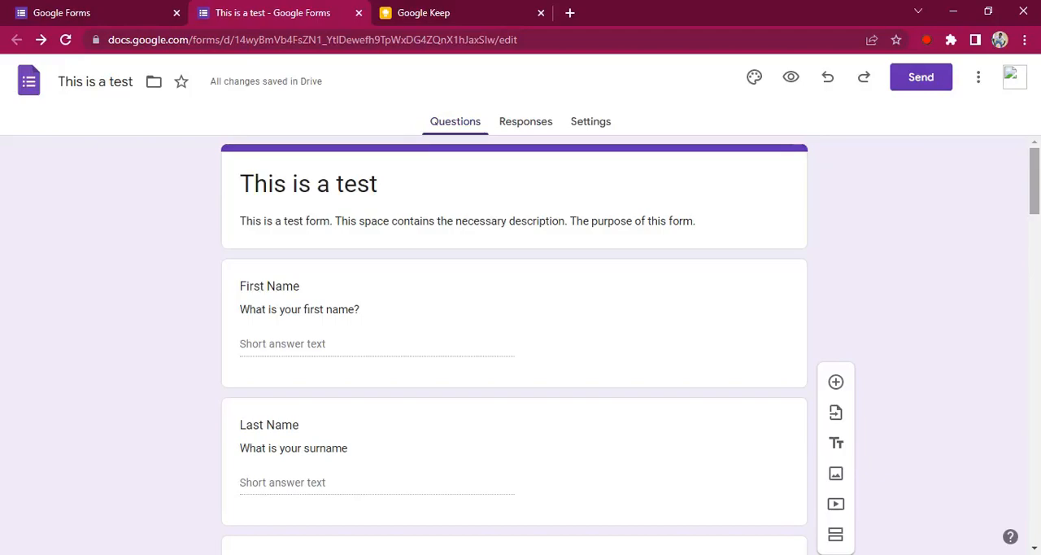
click(611, 264)
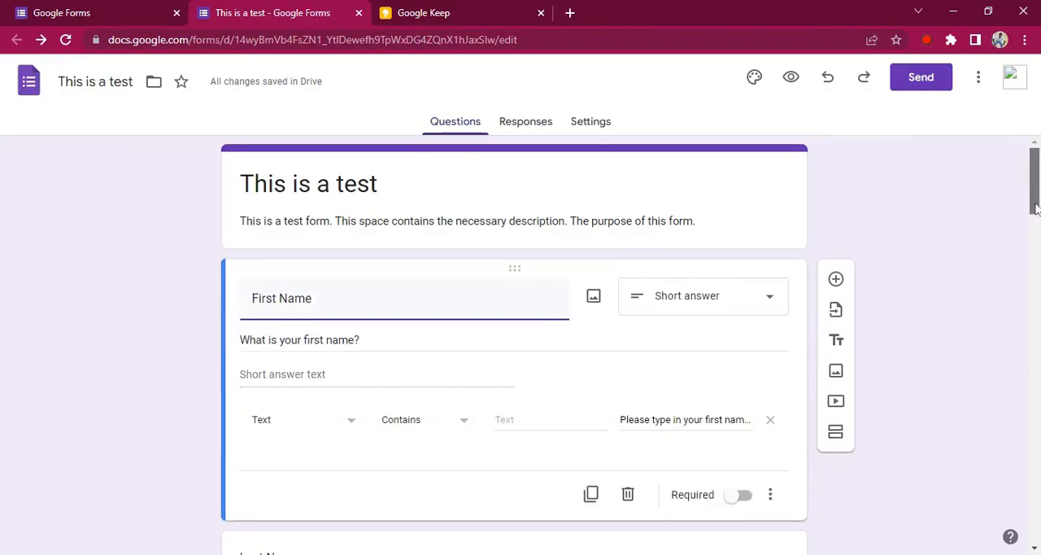
scroll(1036, 209, down, 1)
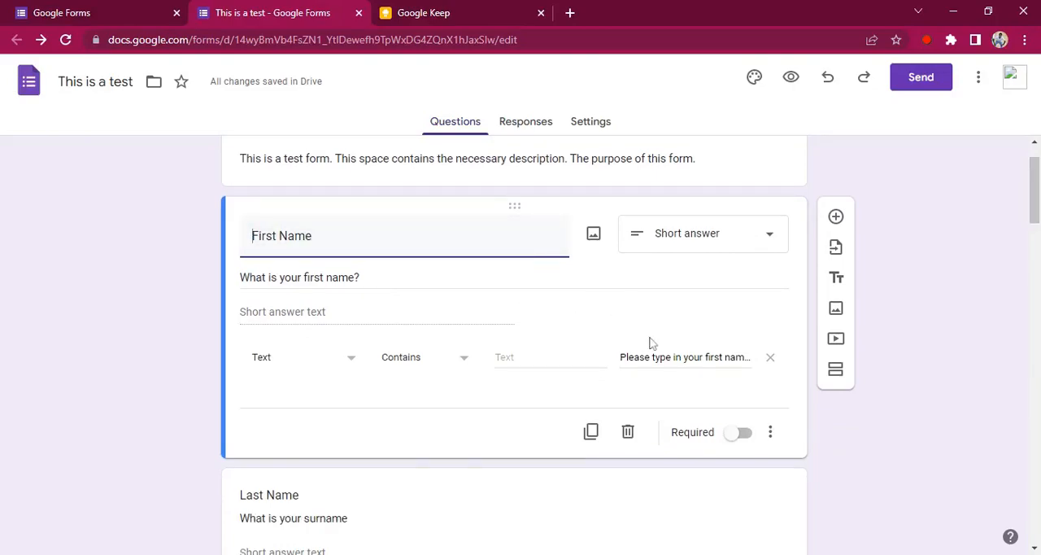
click(741, 439)
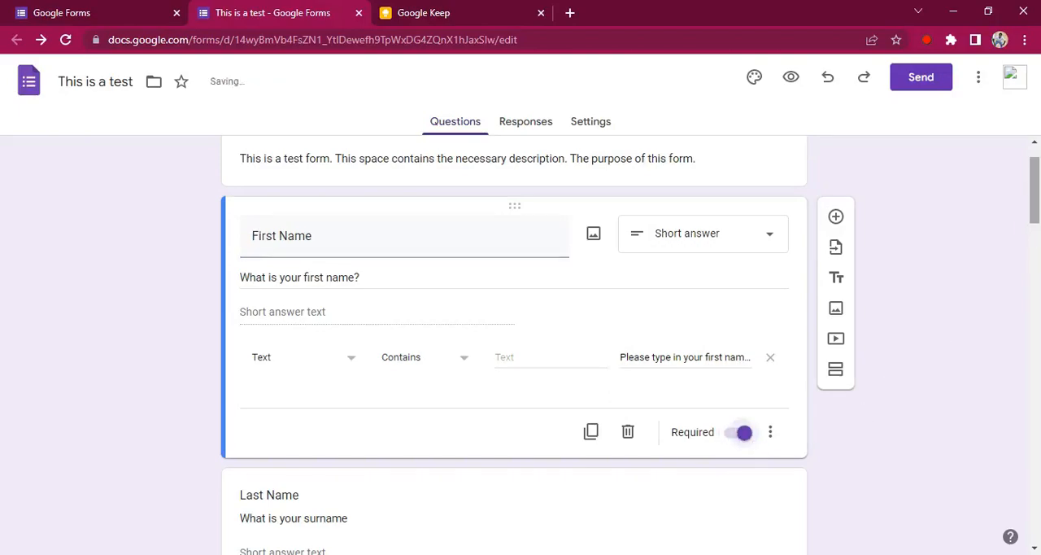
Step: Make the Age linear-scale question and the About paragraph question required
drag(1037, 207, 1038, 268)
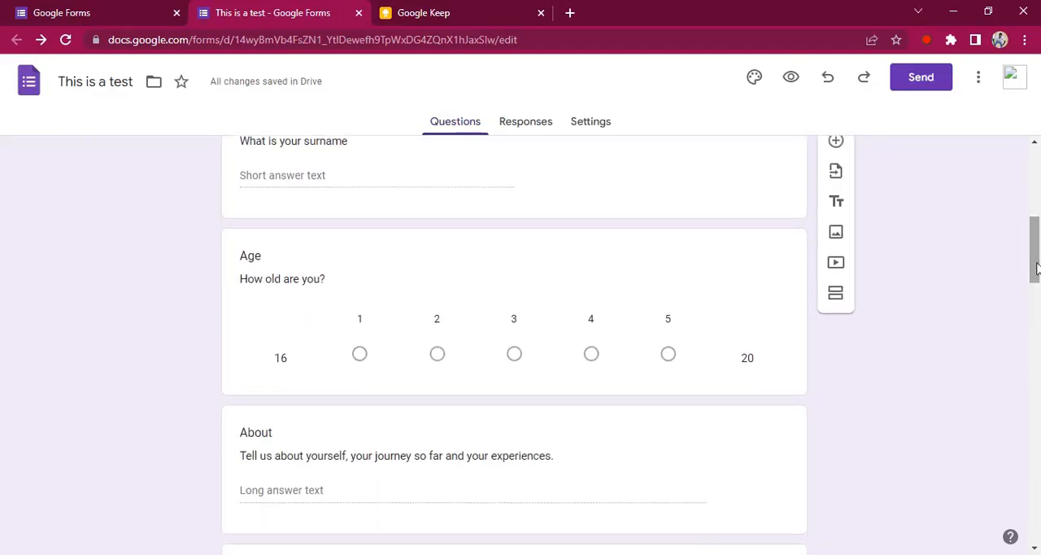
click(651, 256)
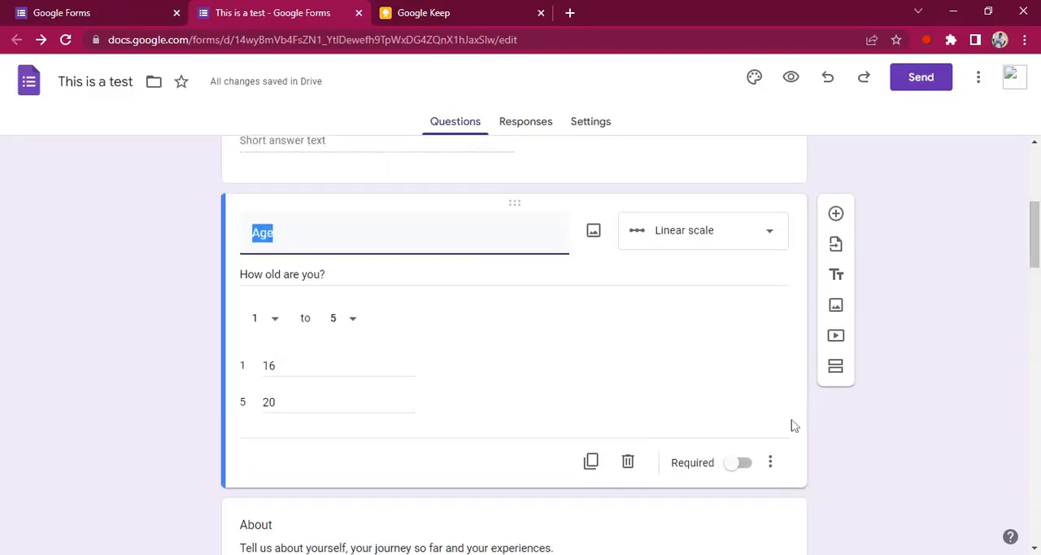
click(743, 462)
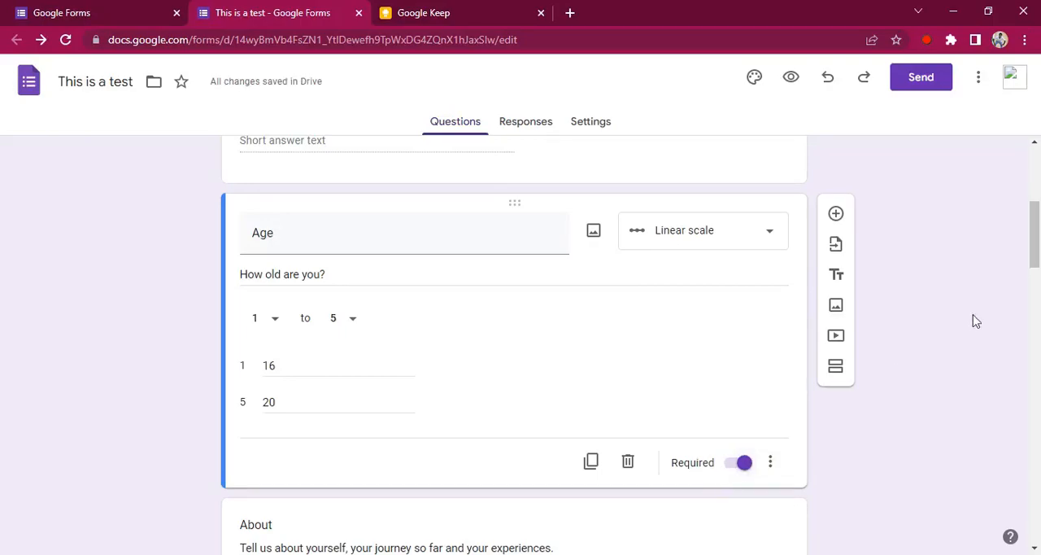
drag(1035, 259, 1035, 301)
click(592, 251)
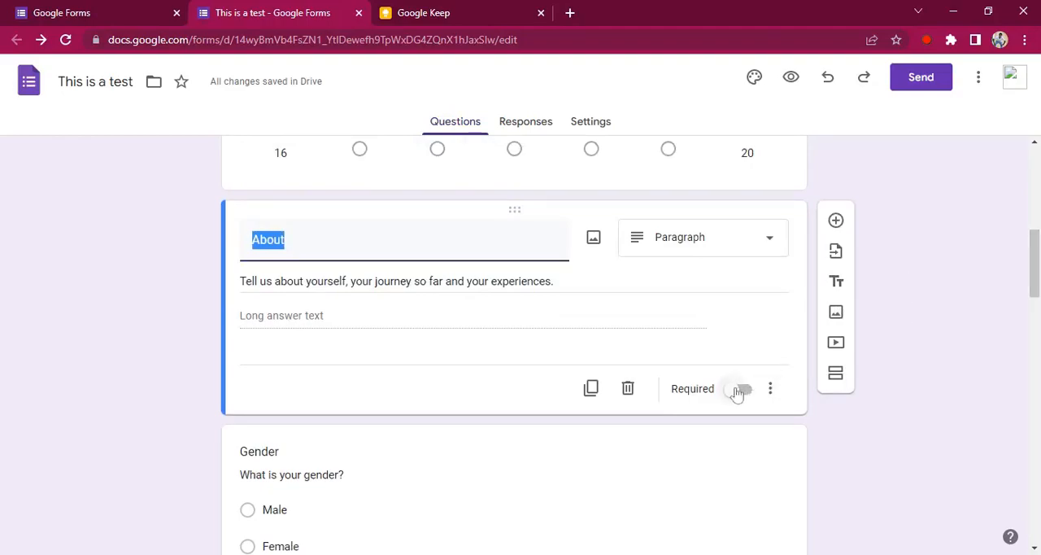
click(746, 390)
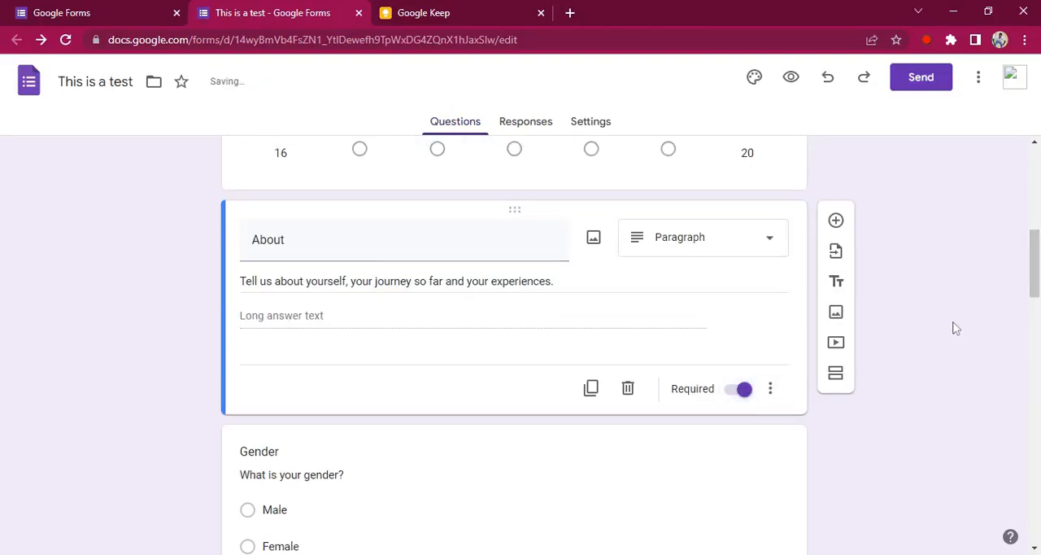
Step: Make the Gender multiple-choice question required
drag(1037, 285, 1037, 320)
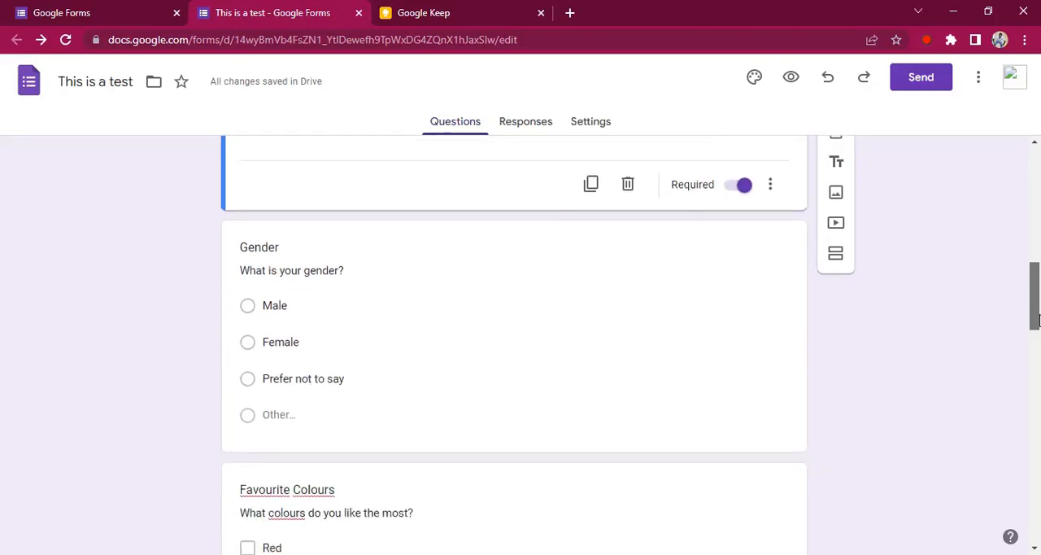
click(709, 211)
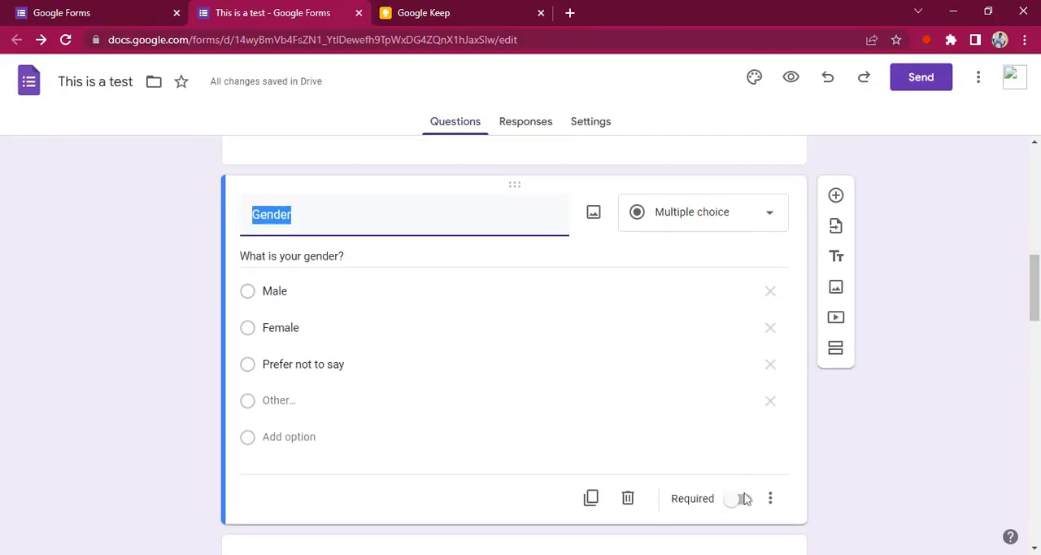
click(743, 499)
Step: Preview the form and examine which questions from First Name to Gender carry the required marker
drag(1035, 308, 1035, 159)
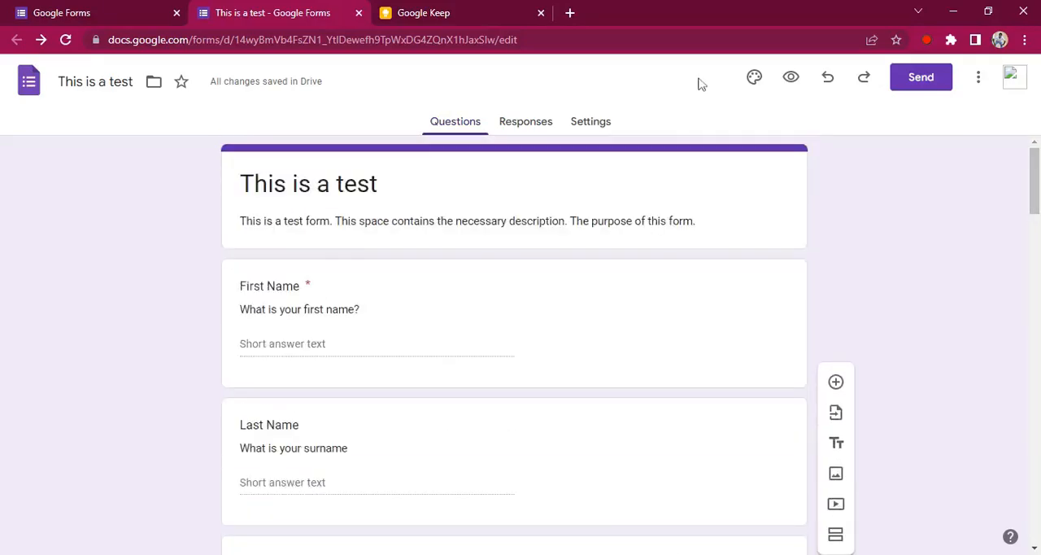
click(793, 79)
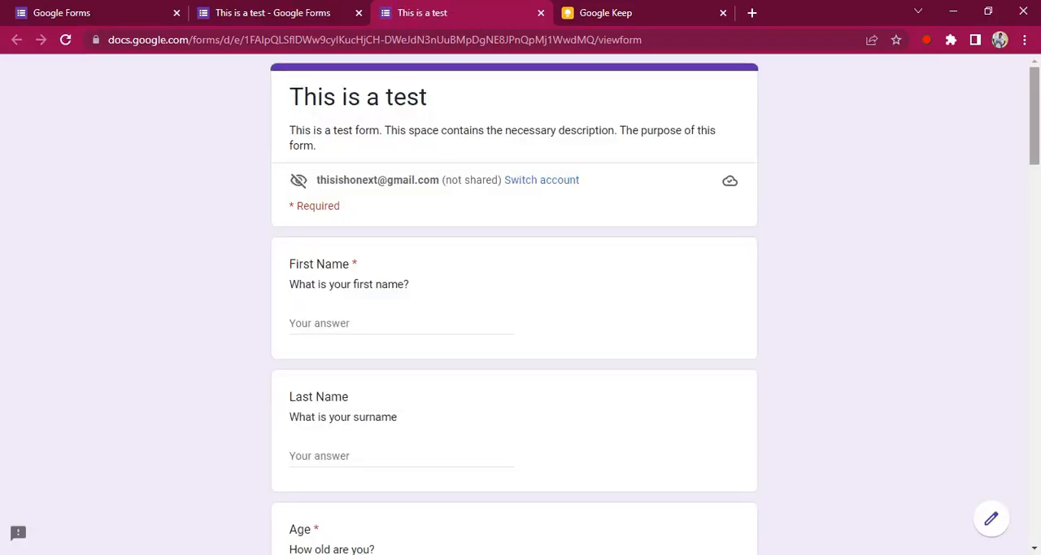
mouse_move(1035, 114)
mouse_down()
mouse_move(1035, 127)
mouse_move(1035, 114)
mouse_up()
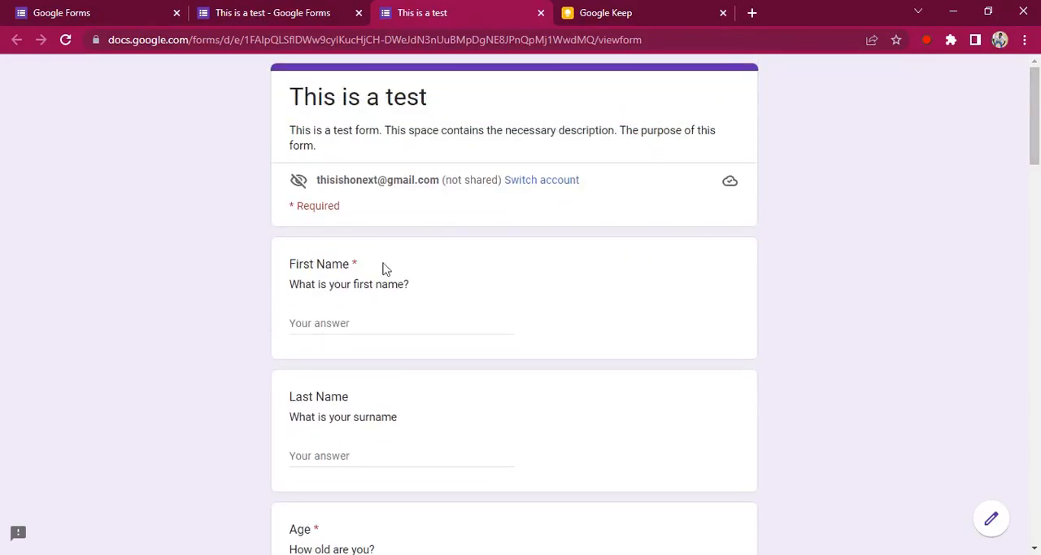
mouse_move(358, 265)
mouse_down()
mouse_move(344, 264)
mouse_move(353, 263)
mouse_up()
click(364, 268)
click(366, 270)
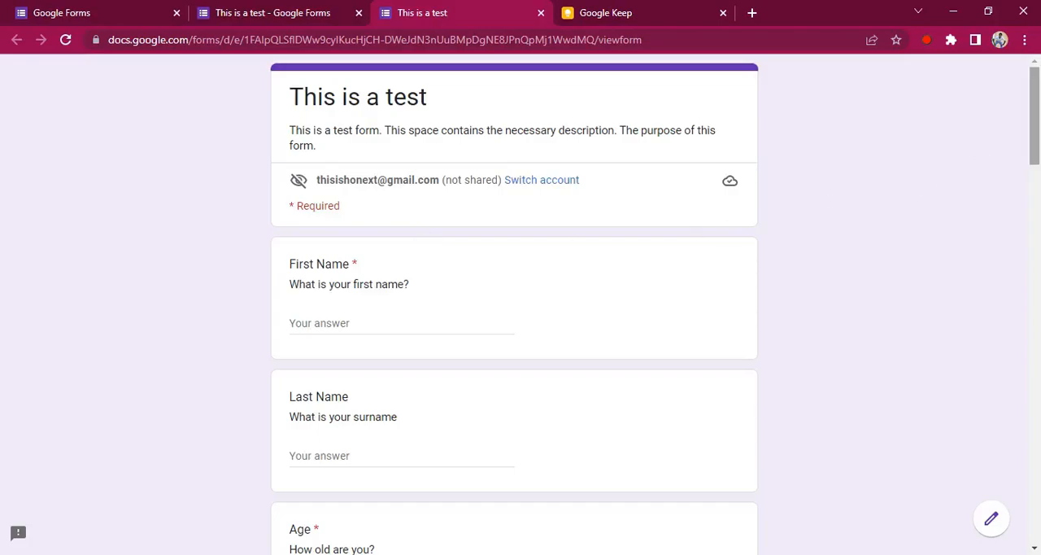
scroll(1035, 122, down, 3)
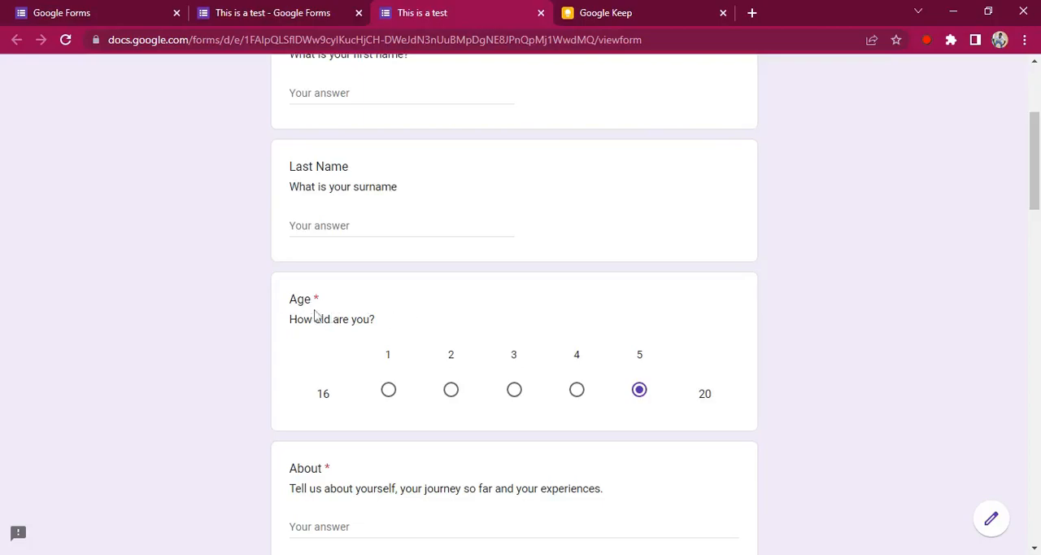
scroll(1035, 163, down, 3)
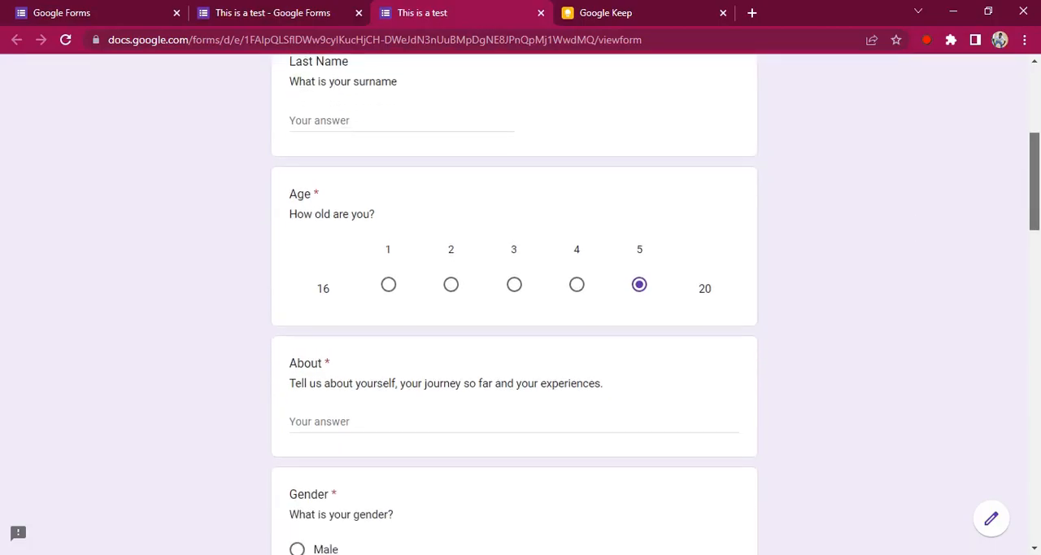
drag(1035, 195, 1035, 205)
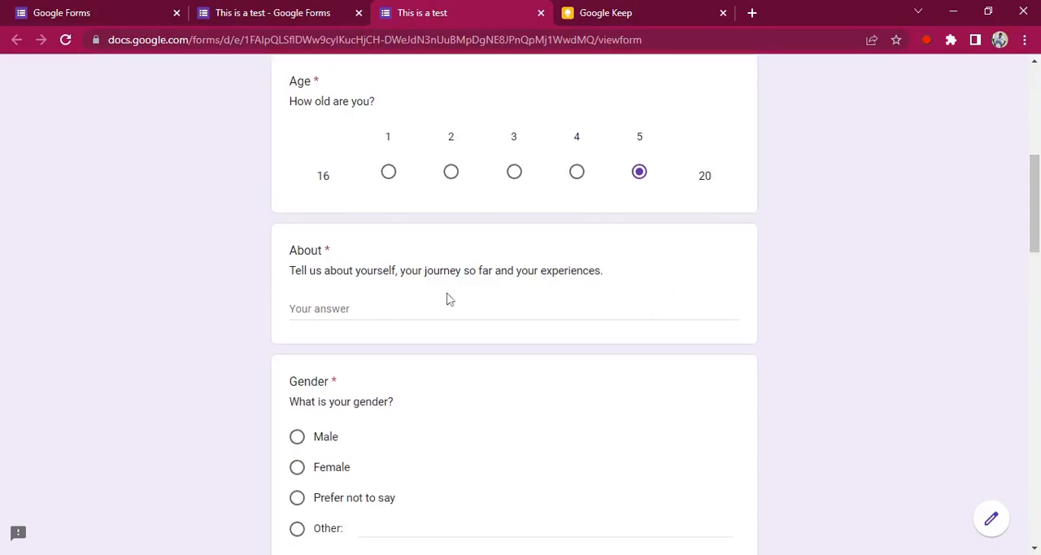
scroll(1035, 163, up, 7)
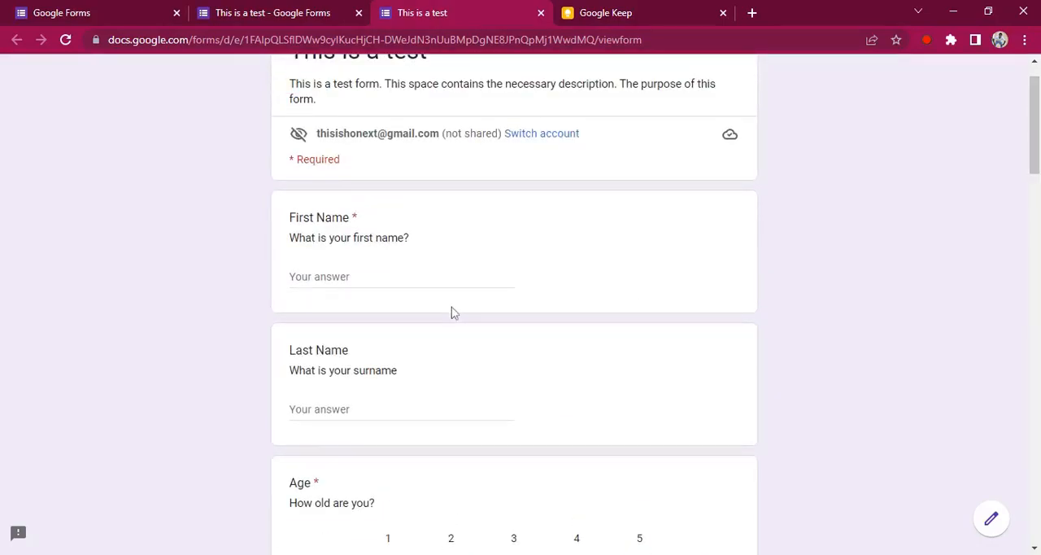
Step: Test the First Name question in the preview by replacing a typed name with the number 767
text(Honest)
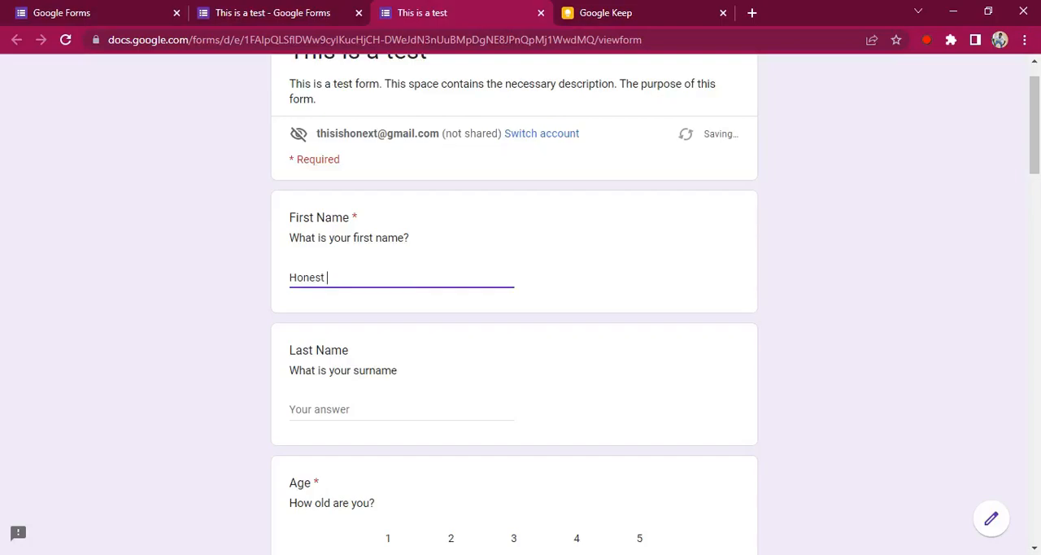
key(BackSpace)
key(BackSpace)
key(BackSpace)
key(BackSpace)
key(BackSpace)
key(BackSpace)
text(76)
click(383, 407)
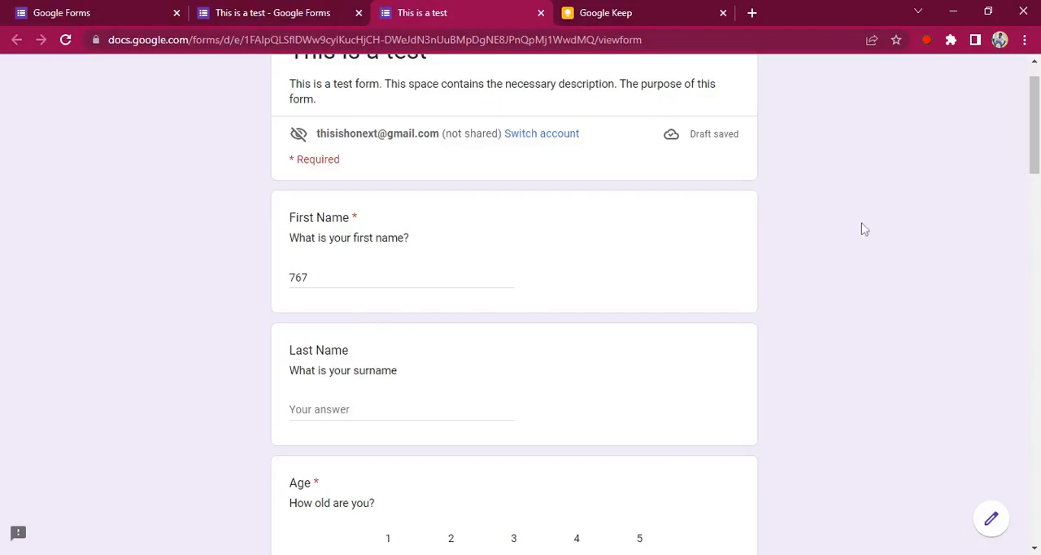
Step: Replace the First Name answer with the respondent's first name and fill in the surname under Last Name
scroll(1034, 122, up, 1)
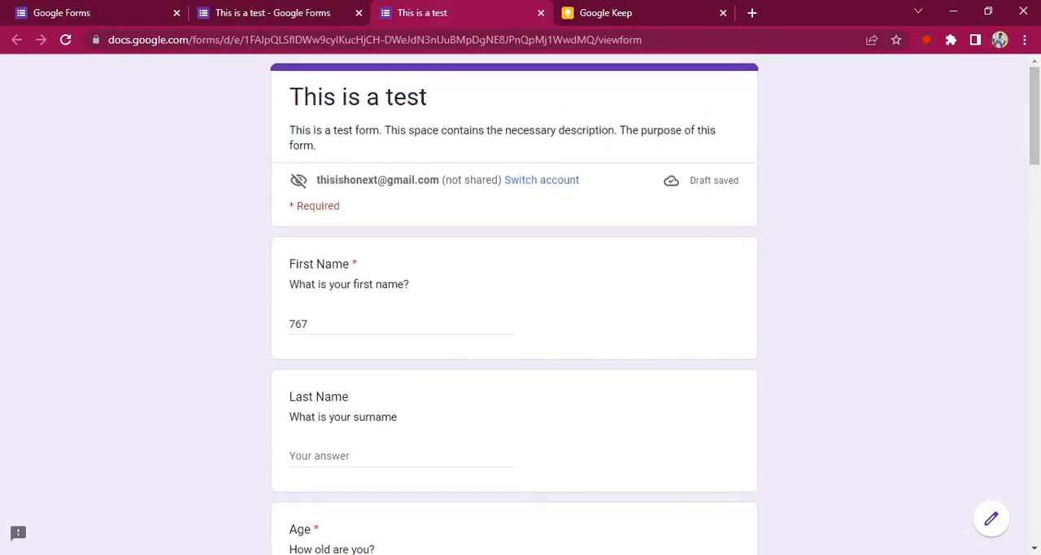
click(337, 325)
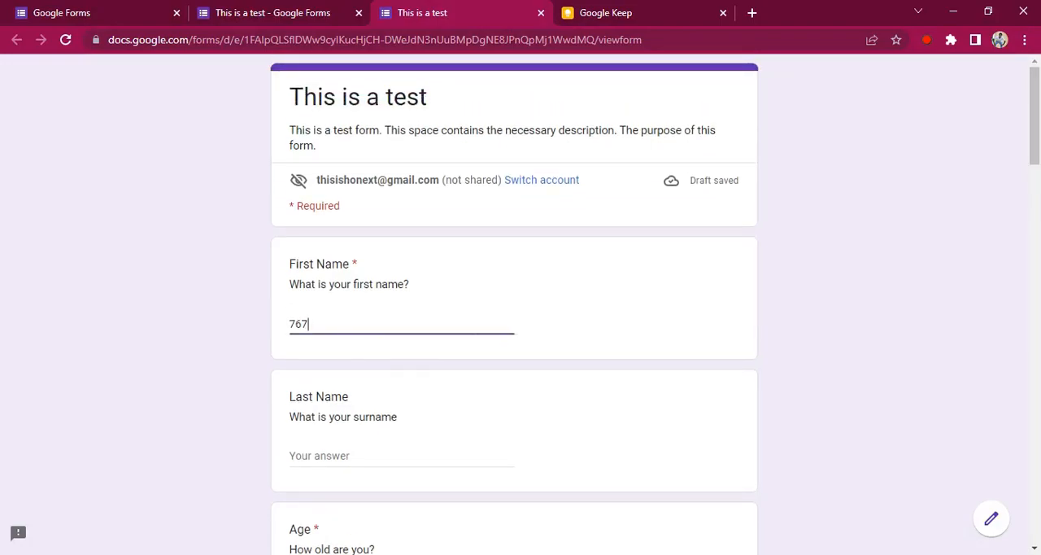
key(ctrl+a)
text(H)
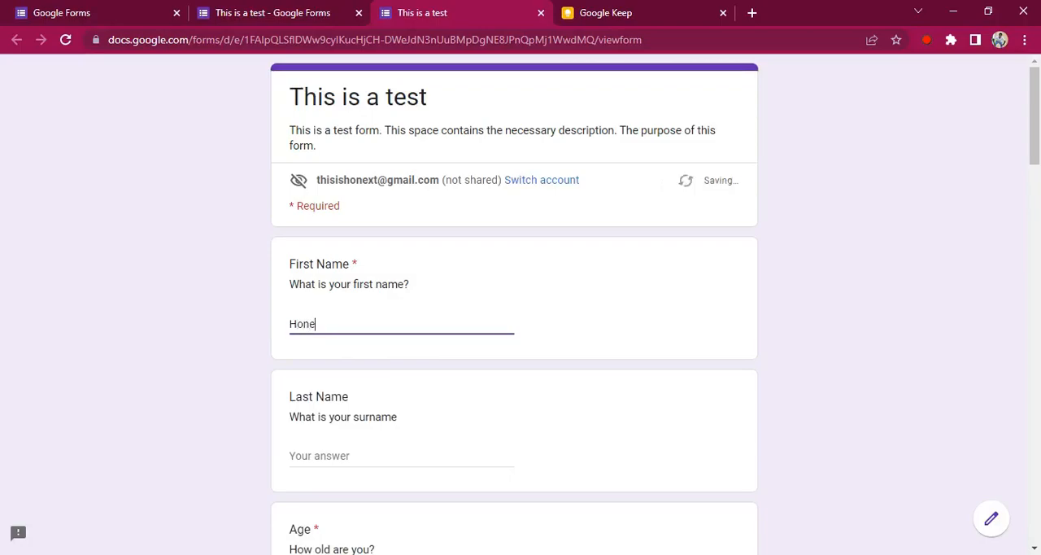
key(Tab)
text(Om)
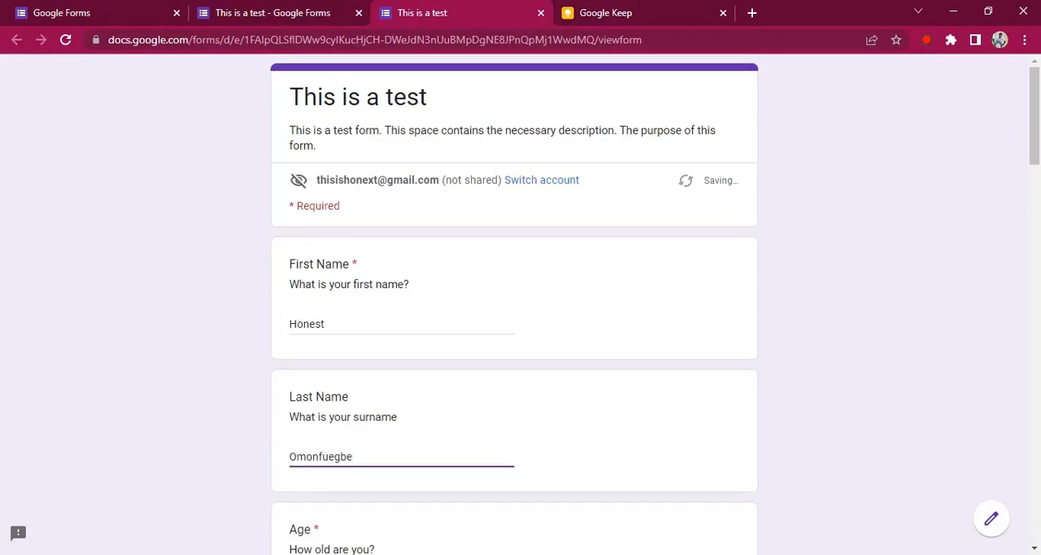
Step: Choose 1 on the Age scale and answer the About question with "Tech and the future..."
drag(1039, 138, 1039, 171)
scroll(547, 343, down, 2)
click(388, 320)
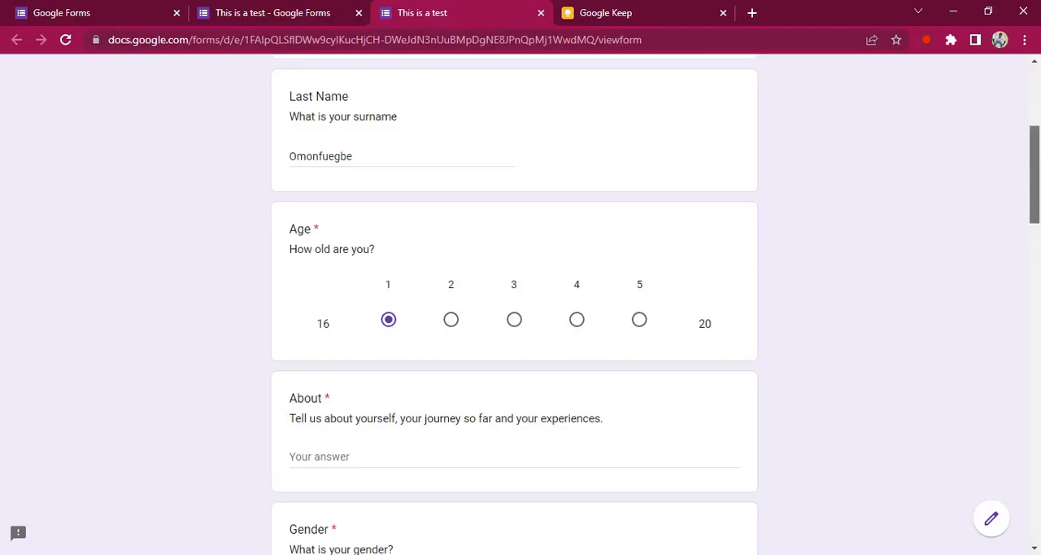
scroll(704, 257, down, 1)
click(408, 363)
text(Tech and the future...)
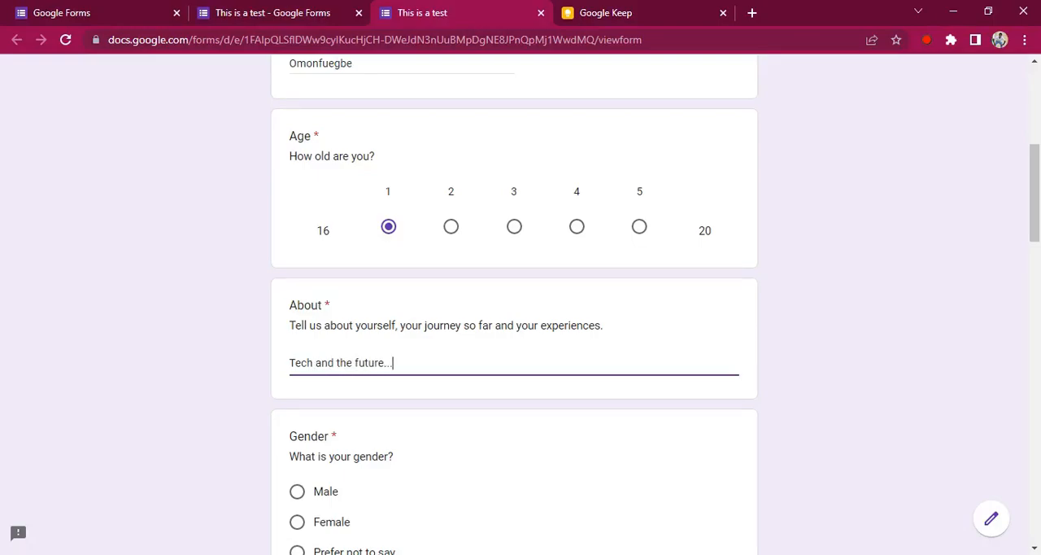
click(805, 326)
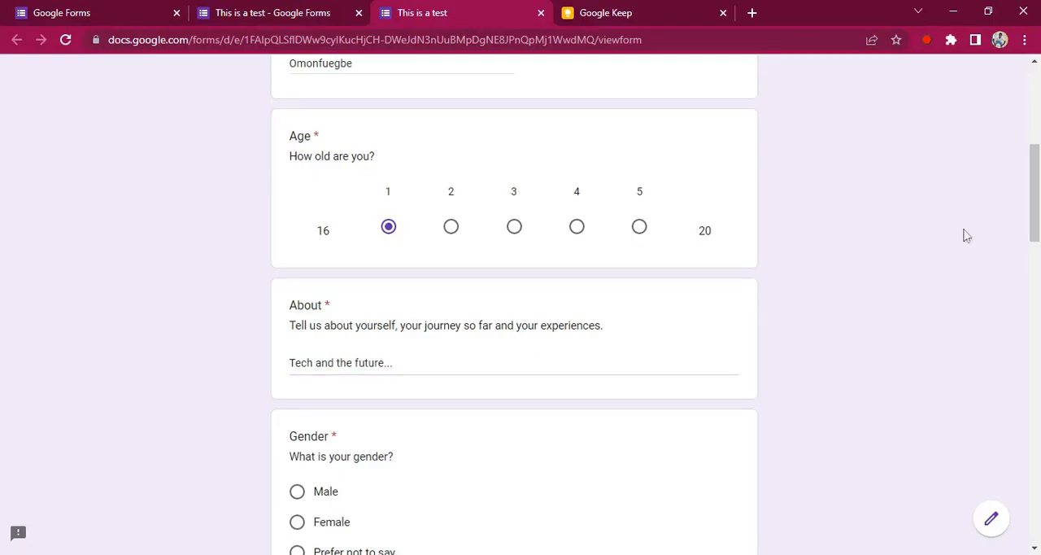
Step: Choose Male for the Gender question and tick Black under Favourite Colours
drag(1036, 205, 1036, 212)
scroll(511, 291, down, 1)
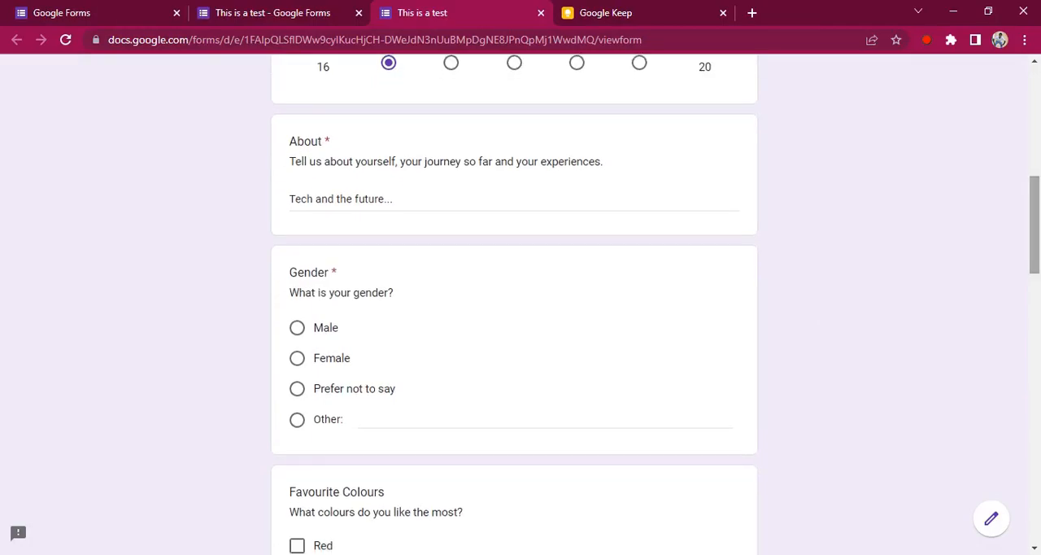
click(298, 328)
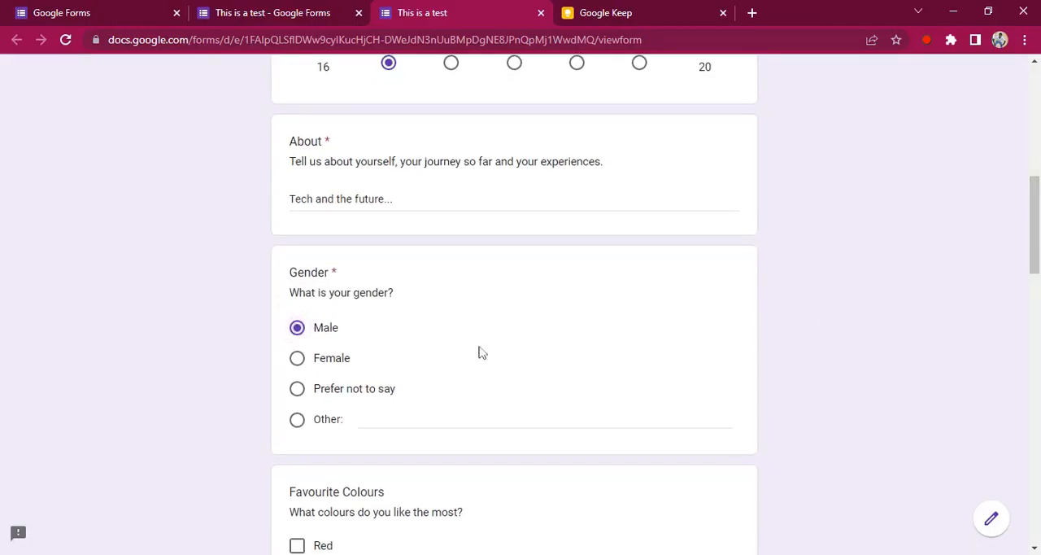
drag(1037, 204, 1037, 257)
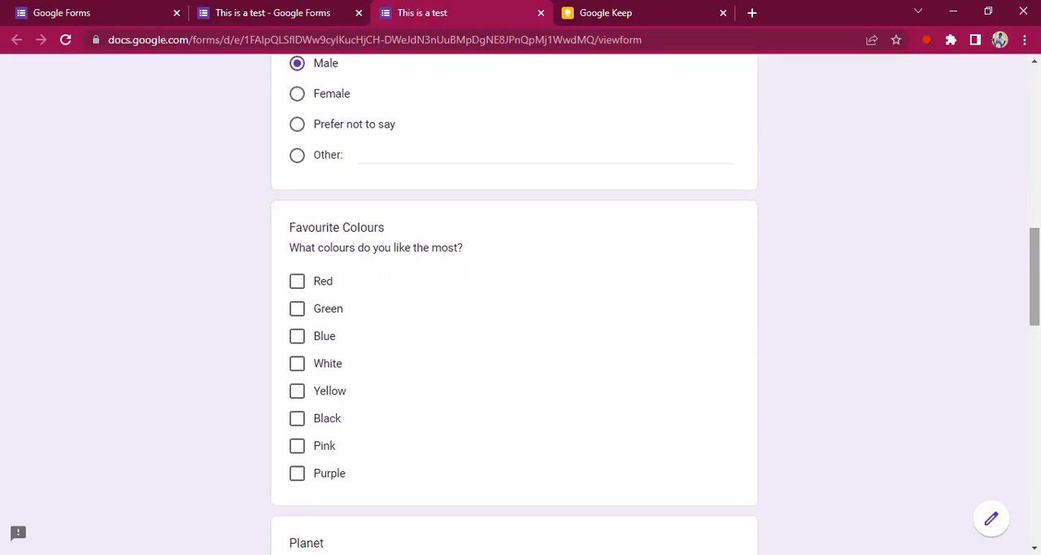
click(299, 421)
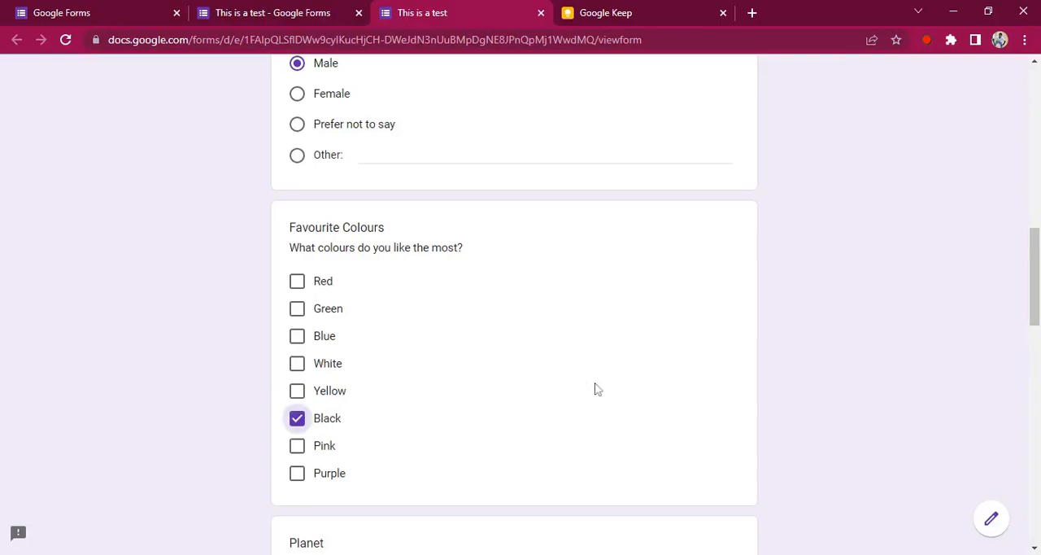
Step: Test the required First Name question by clearing its answer and trying to submit the form without it
drag(1038, 292, 1033, 219)
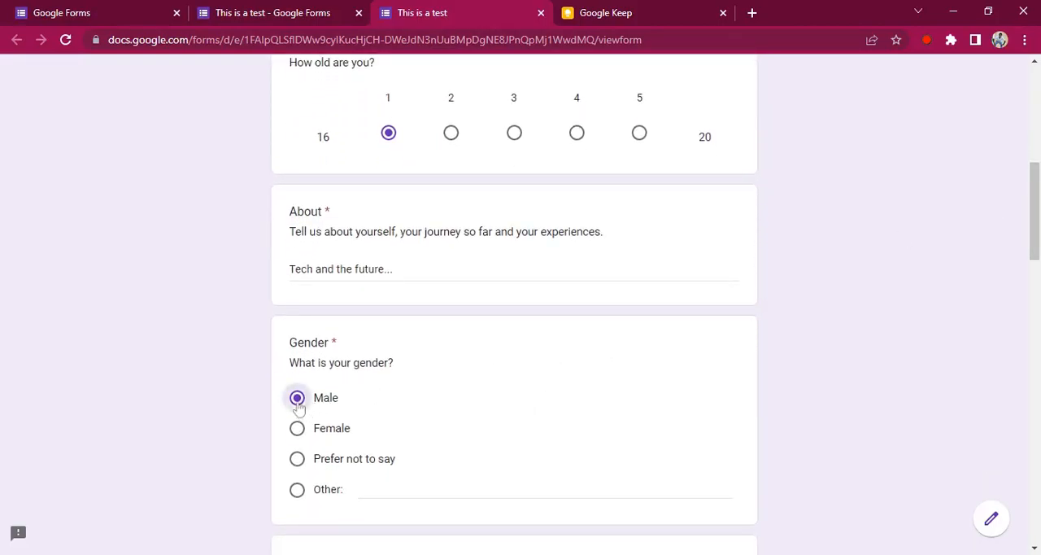
drag(1035, 219, 1038, 124)
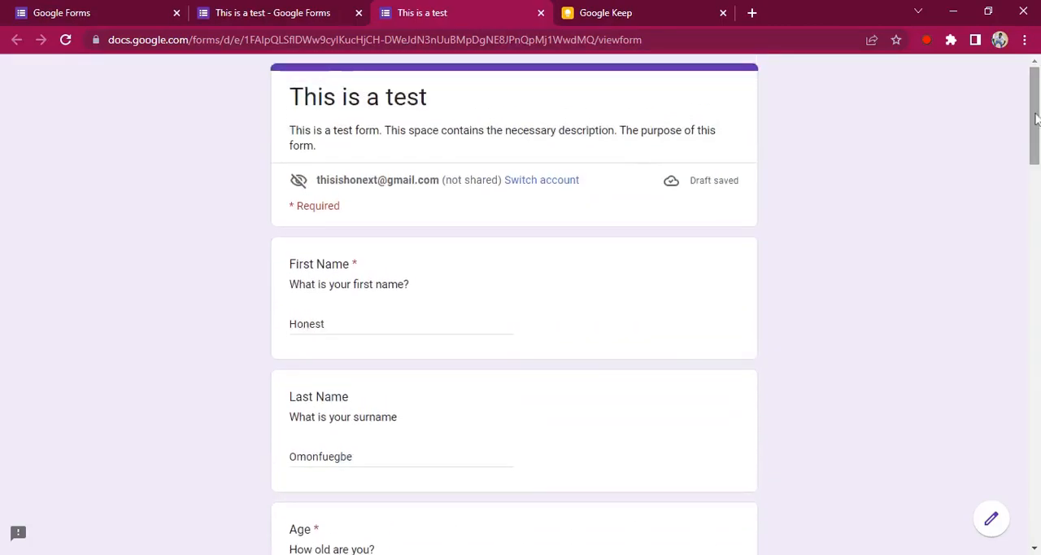
double_click(324, 324)
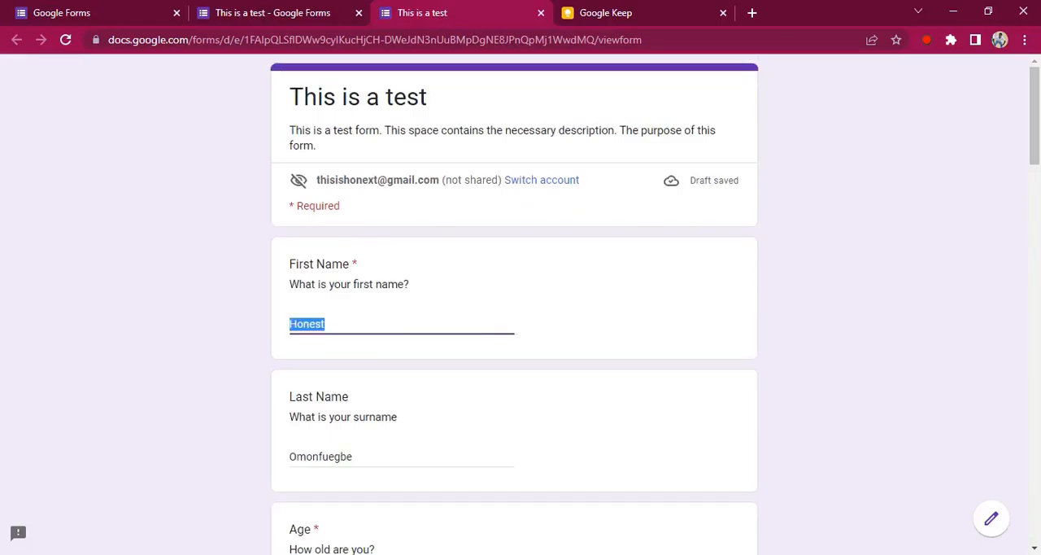
key(BackSpace)
click(254, 337)
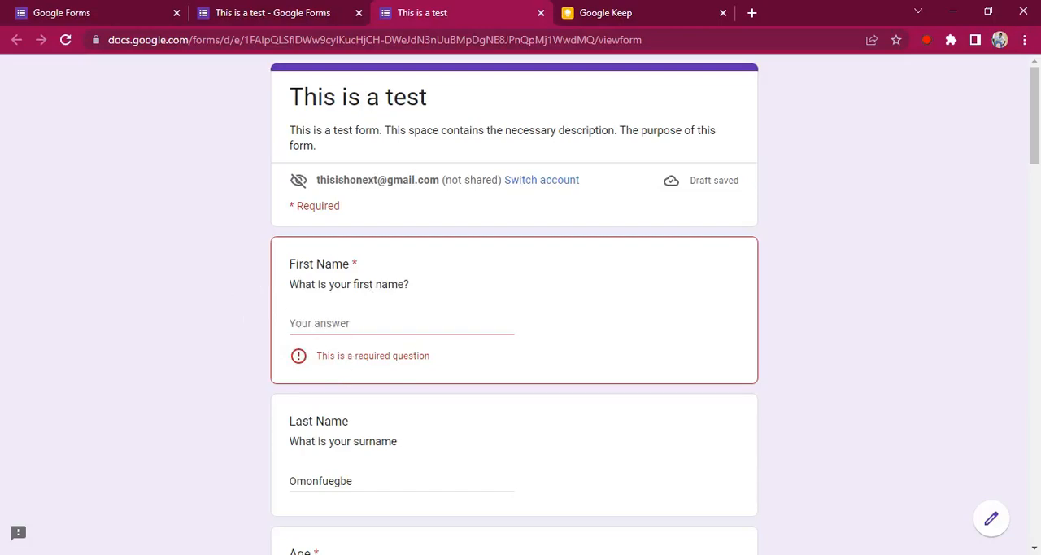
drag(1037, 164, 1037, 545)
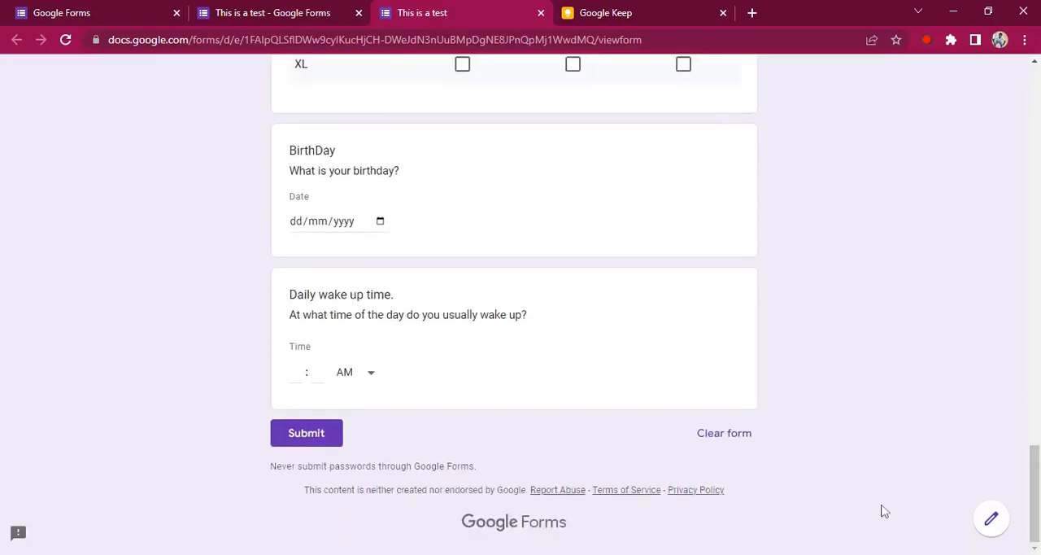
click(286, 439)
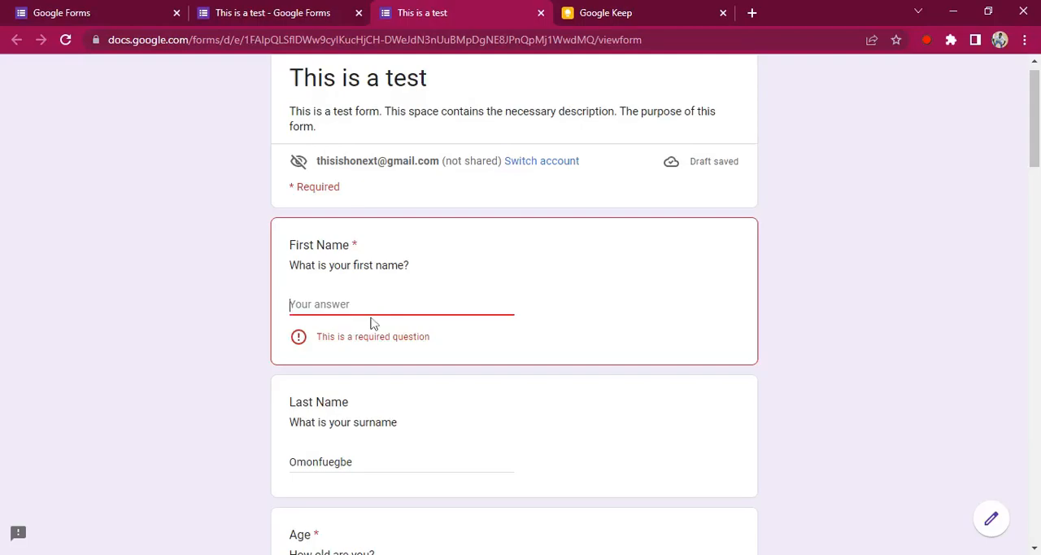
Step: Enter the respondent's first name again as the answer to the First Name question
text(g)
key(BackSpace)
text(Honest)
click(822, 332)
Step: Submit the completed test response and close the form preview to return to the form editor
drag(1035, 159, 1035, 191)
scroll(675, 528, down, 20)
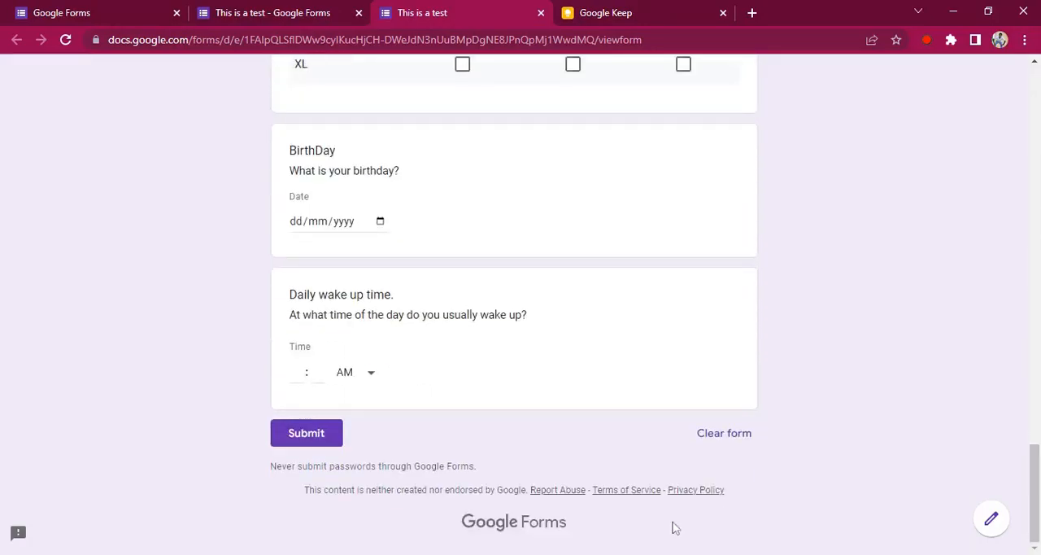
click(300, 433)
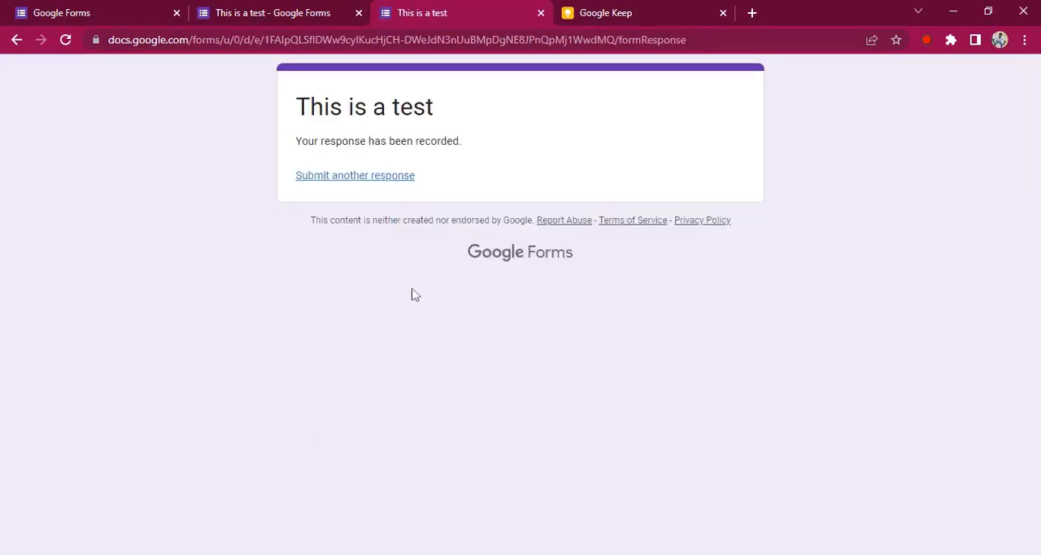
click(541, 13)
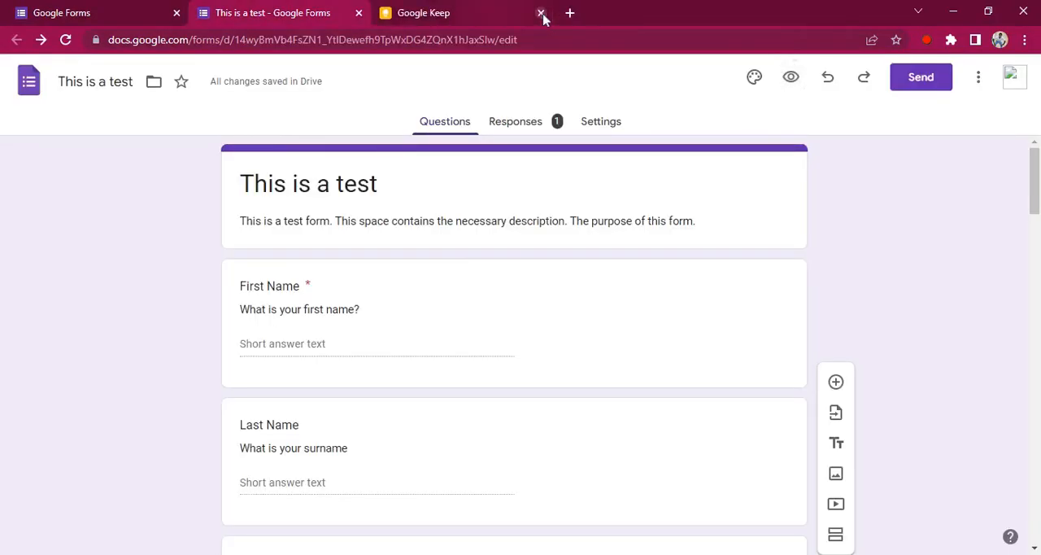